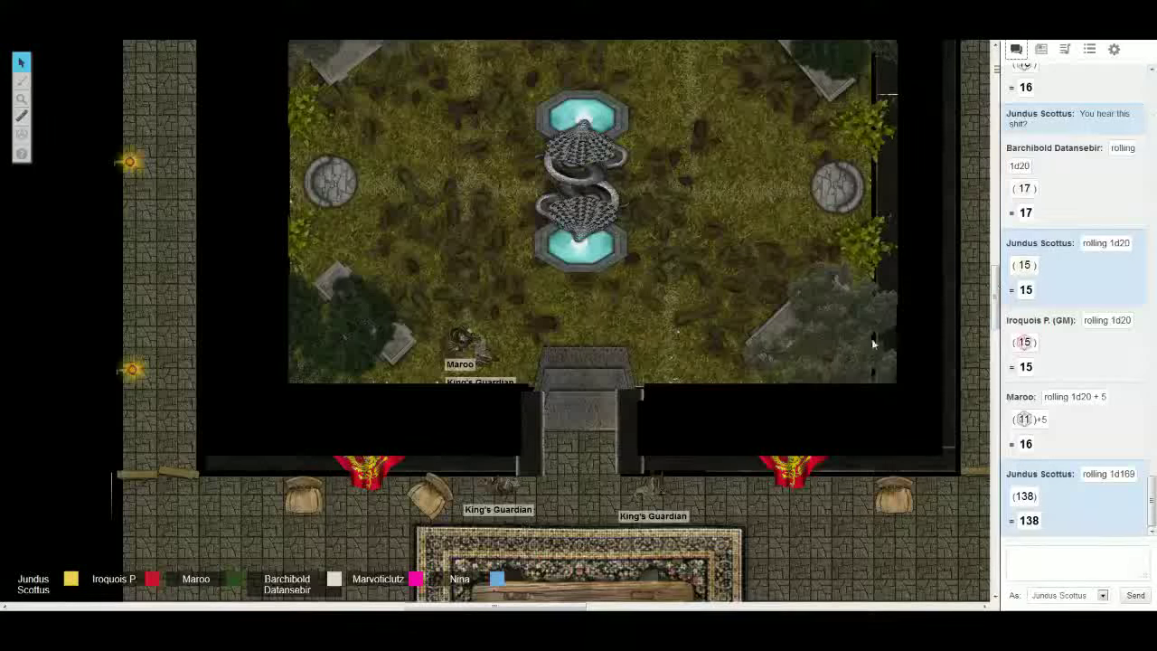
drag(998, 307, 976, 378)
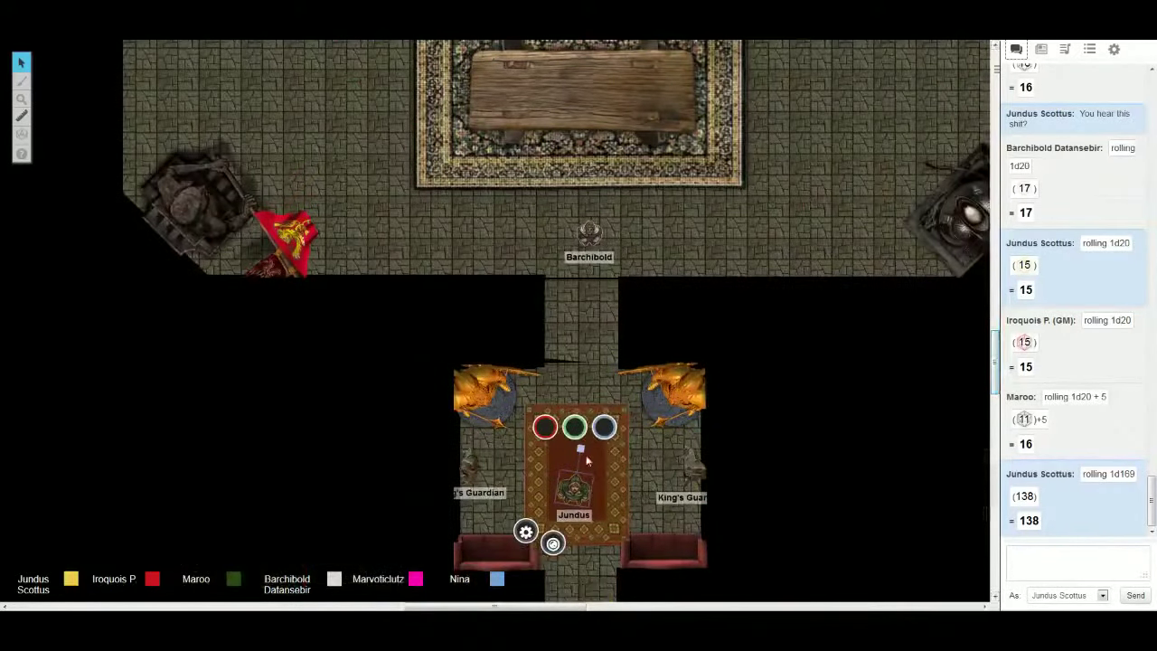
Move the Jundus token up the corridor beside Barchibold.
click(562, 528)
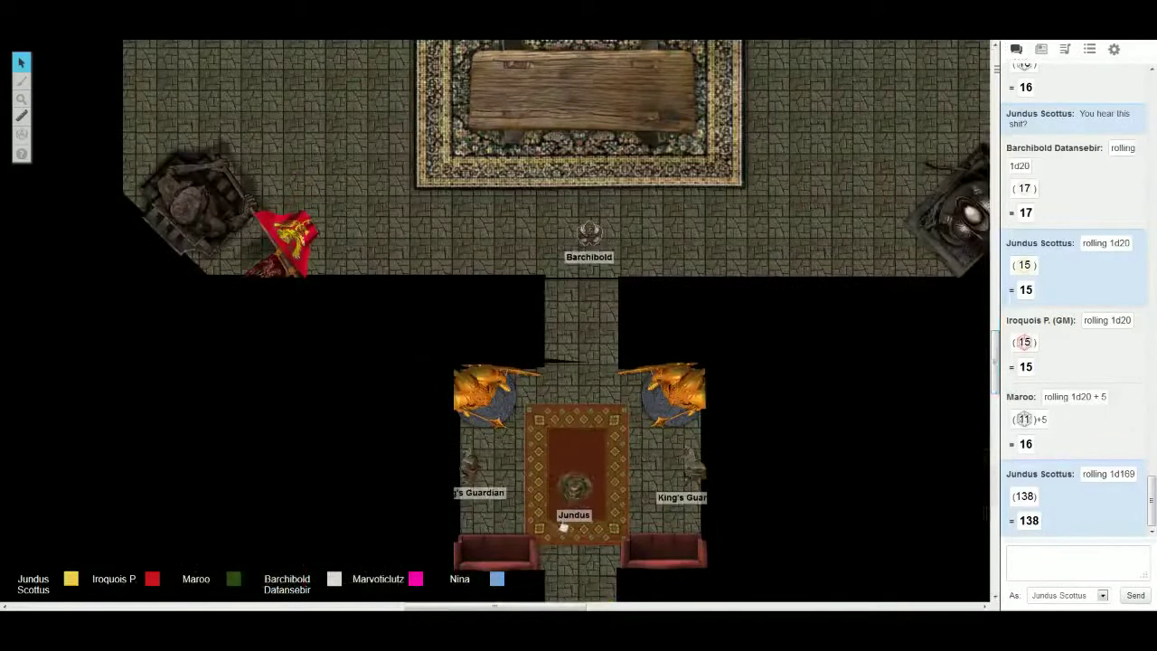
drag(573, 529, 589, 302)
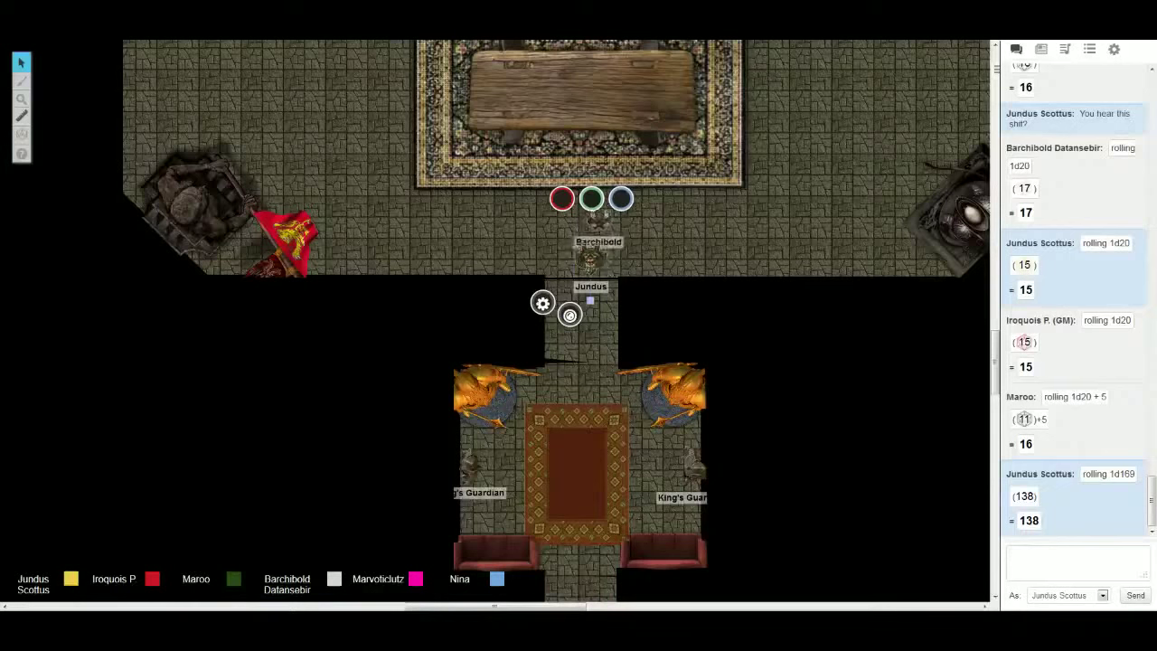
mouse_move(600, 266)
mouse_down()
mouse_move(568, 265)
mouse_move(590, 269)
mouse_up()
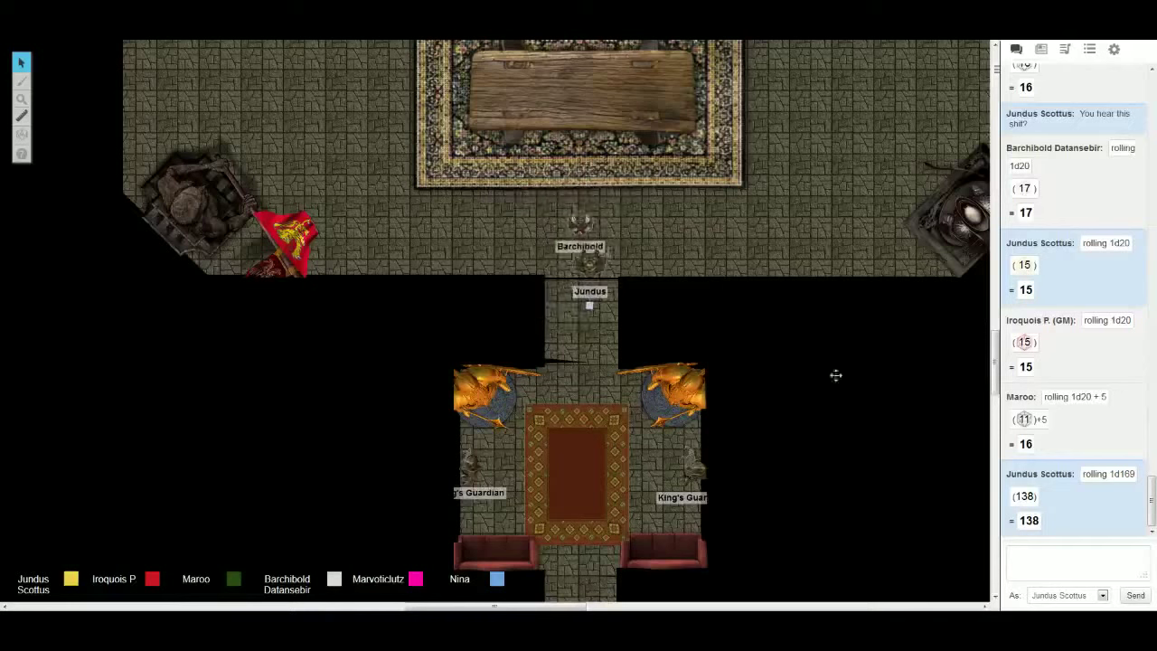
Post "Good dance." in chat and move Jundus to the hall's upper-left corner.
click(1007, 563)
text(od)
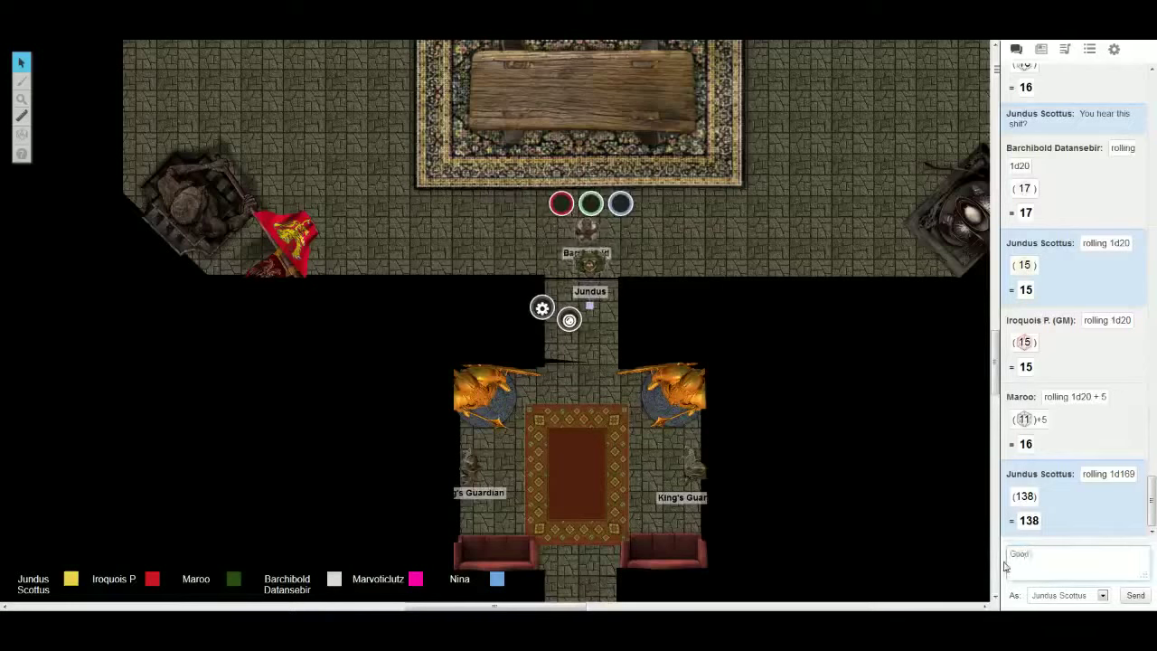
text( dance)
key(Return)
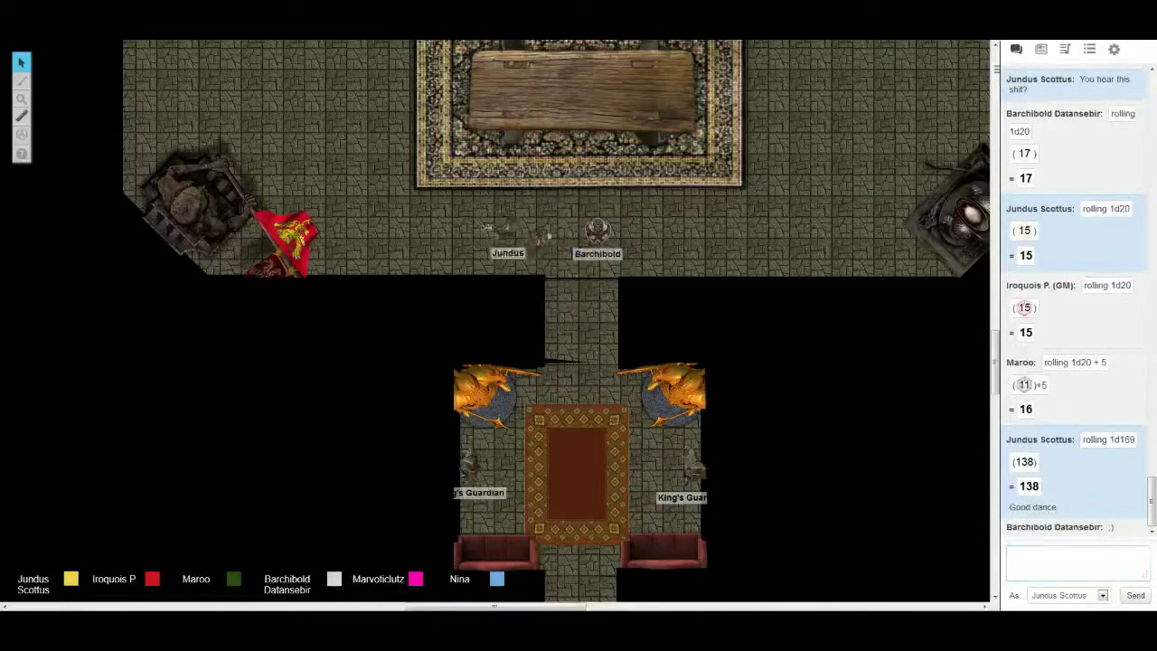
mouse_move(492, 231)
mouse_down()
mouse_move(289, 140)
mouse_move(133, 151)
mouse_up()
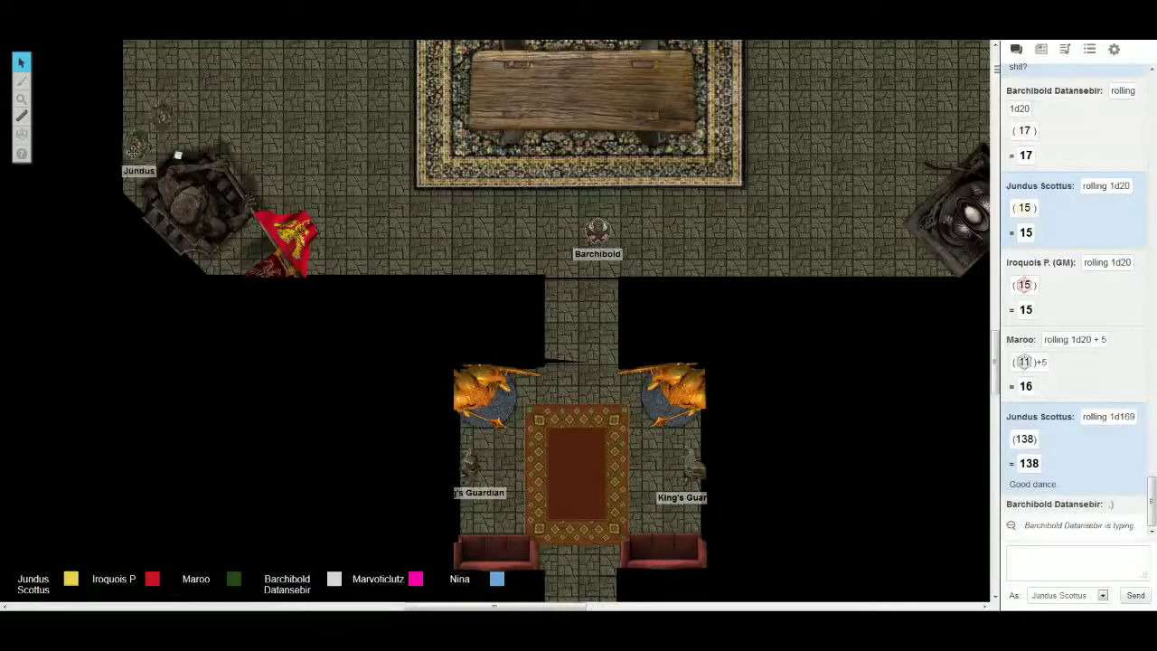
Nudge Jundus into the corner by the statue, cancelling its Edit Token dialog.
double_click(142, 180)
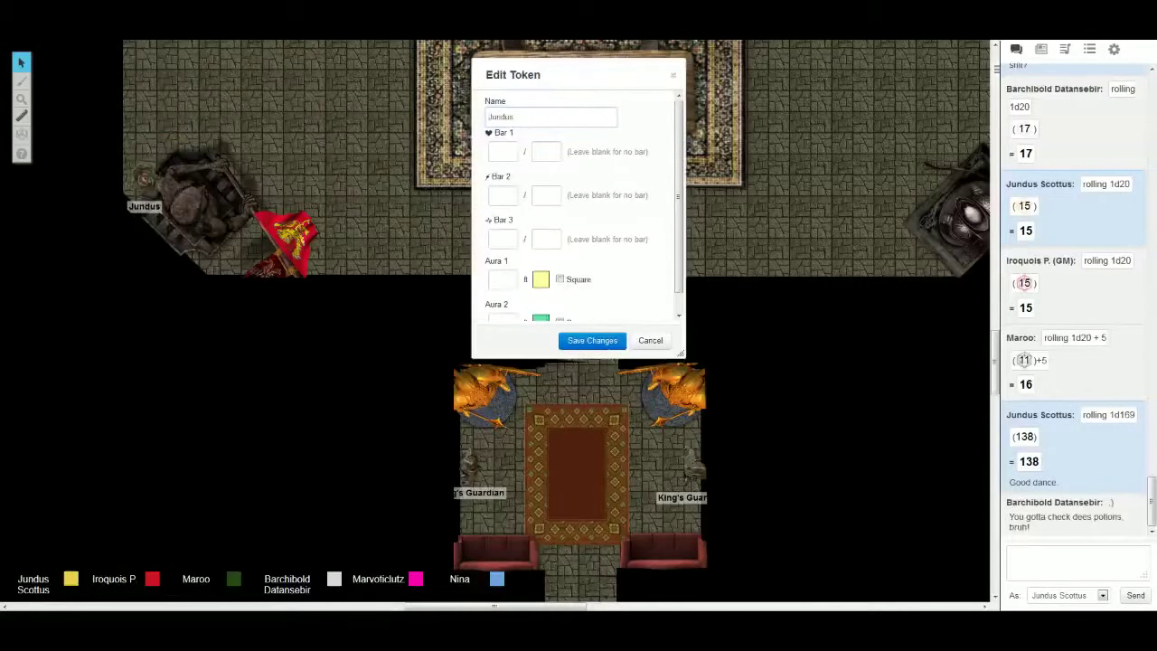
drag(145, 176, 134, 172)
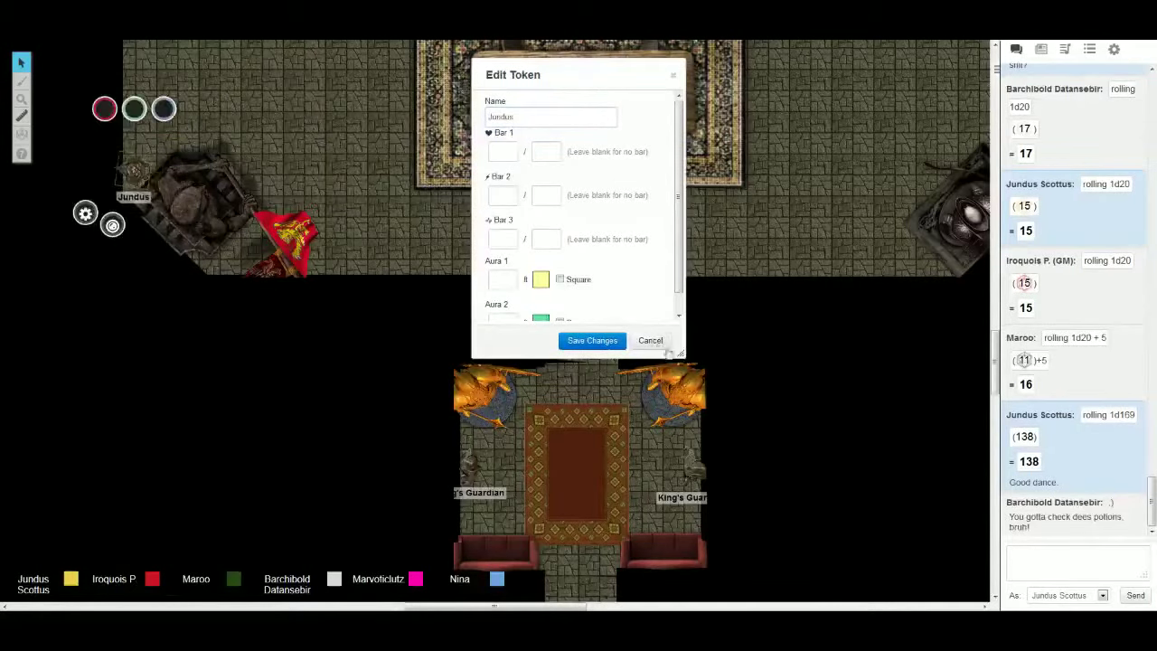
click(665, 349)
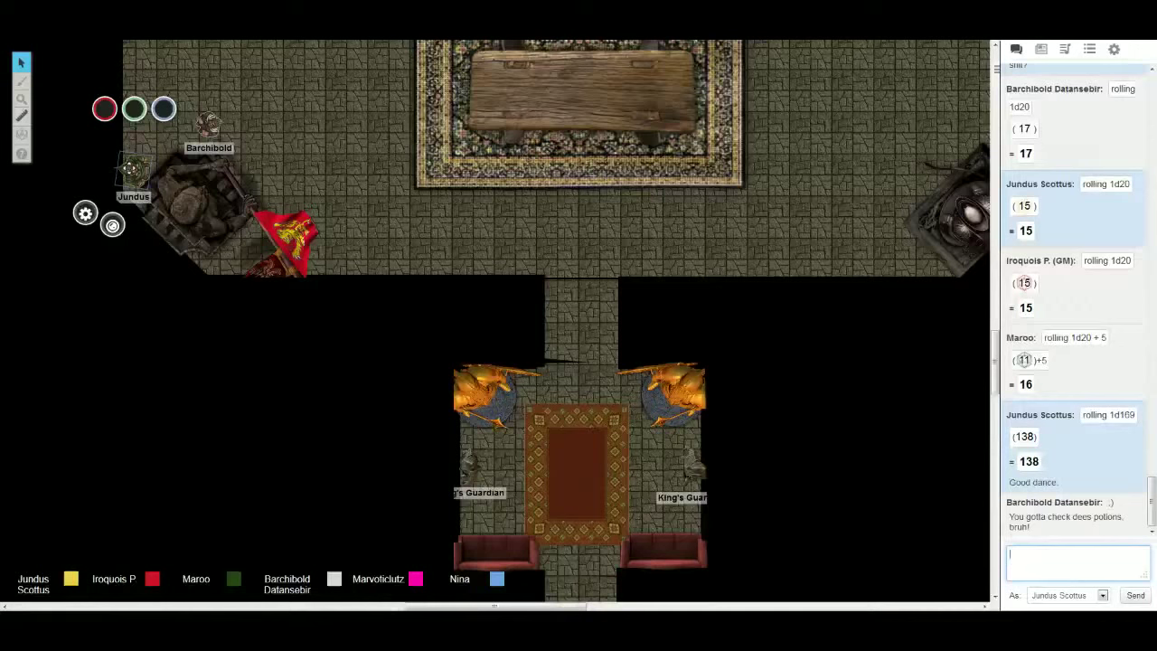
text(Thats Gal)
text(atorade.)
Post "Thats Gatorade." and "Delicious Cure Critical Gatorade." as chat replies.
key(Return)
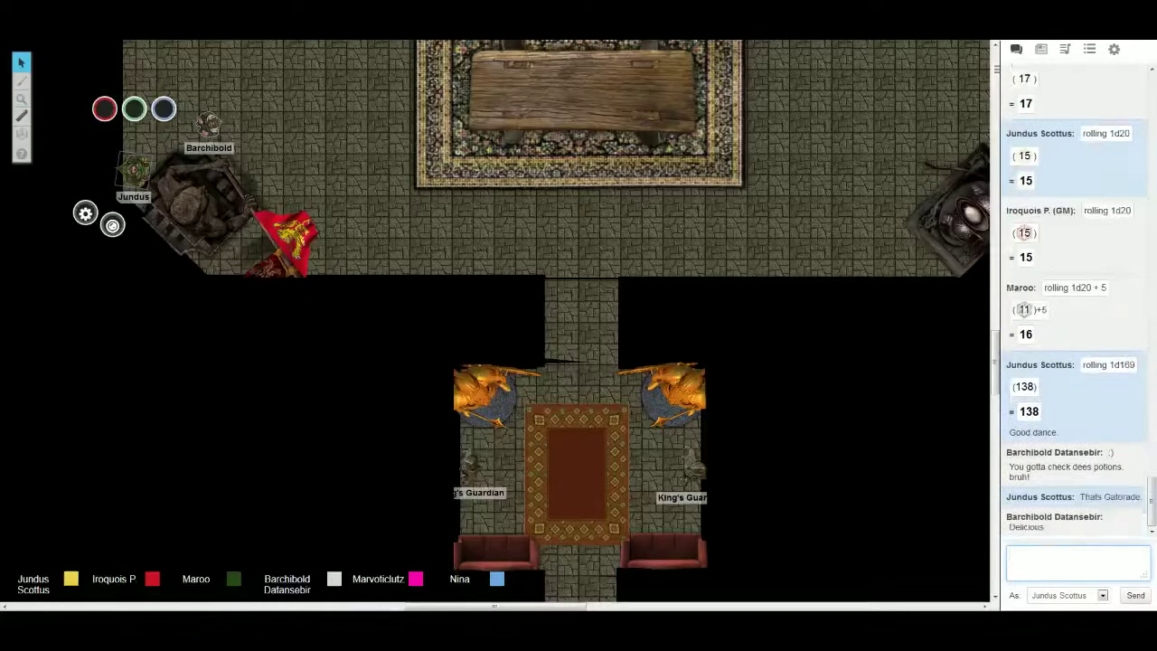
text(Delicious C)
text(ure C)
text(ritical Ga)
text(torade)
key(Return)
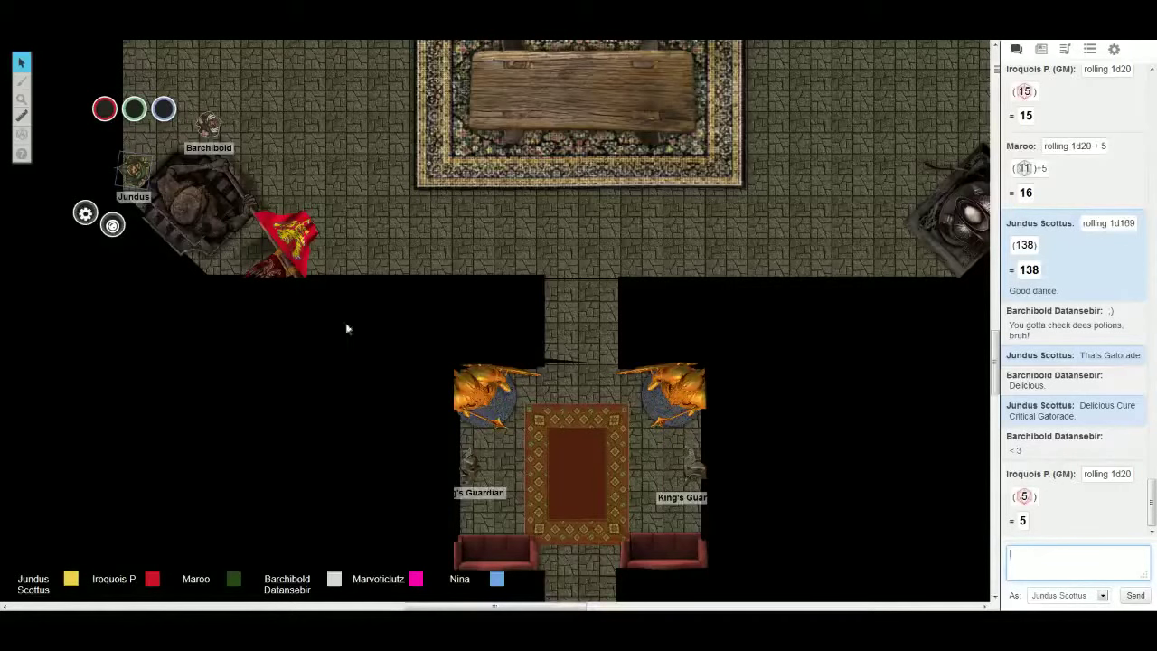
scroll(310, 270, up, 10)
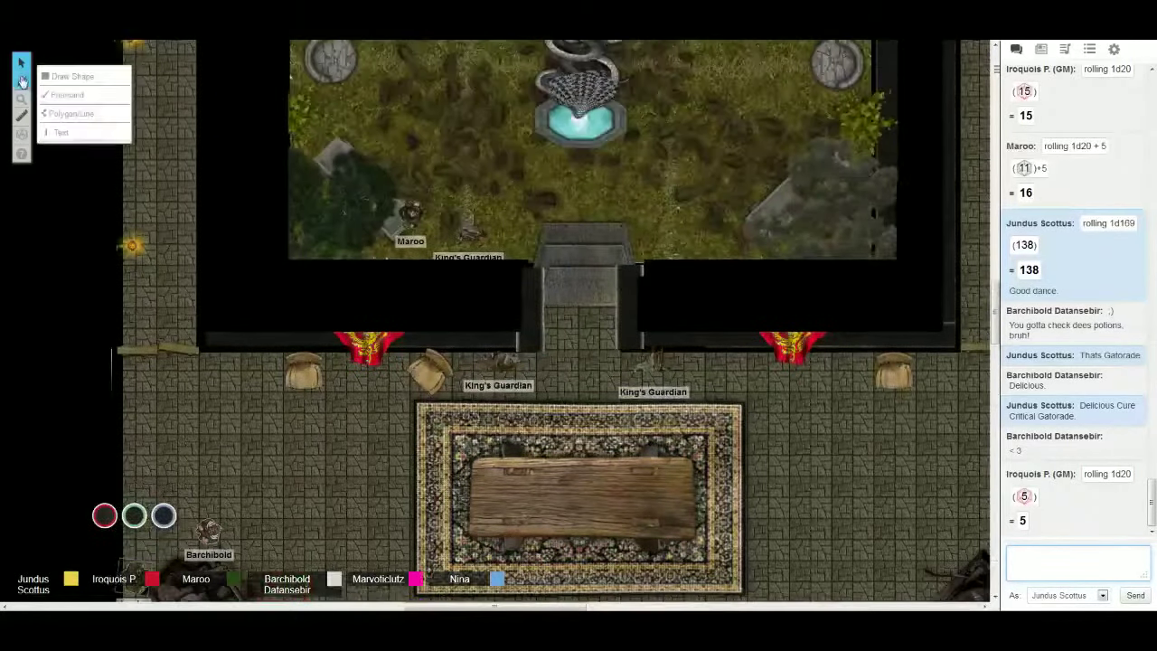
click(66, 94)
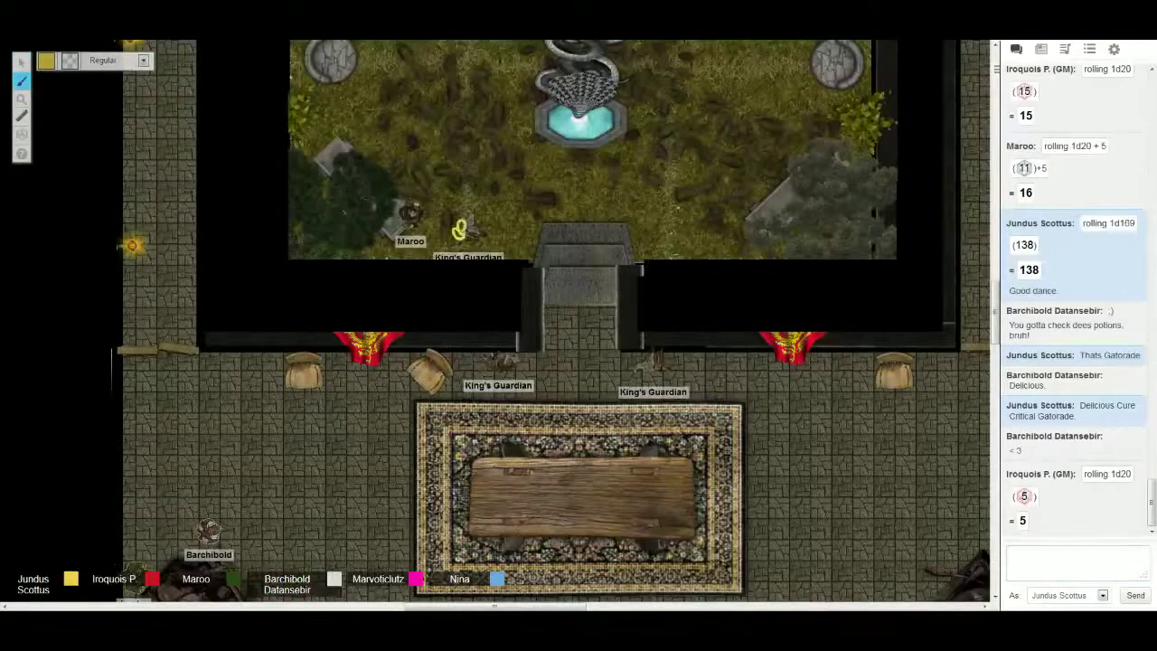
drag(459, 230, 457, 229)
click(21, 62)
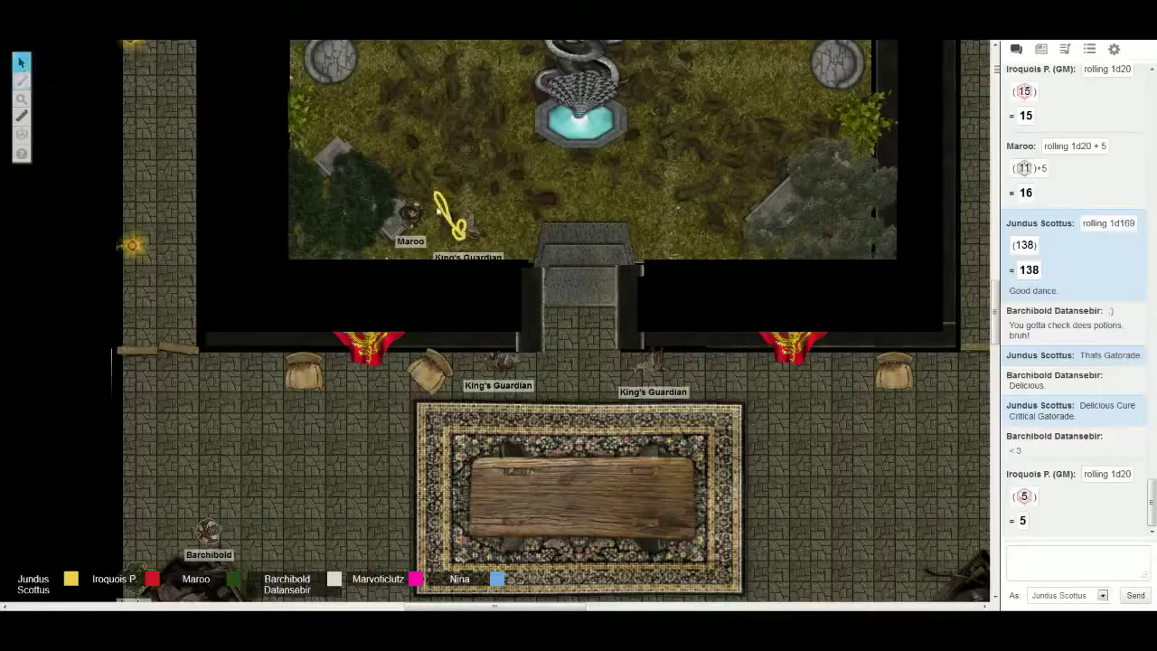
key(Delete)
click(459, 228)
key(Delete)
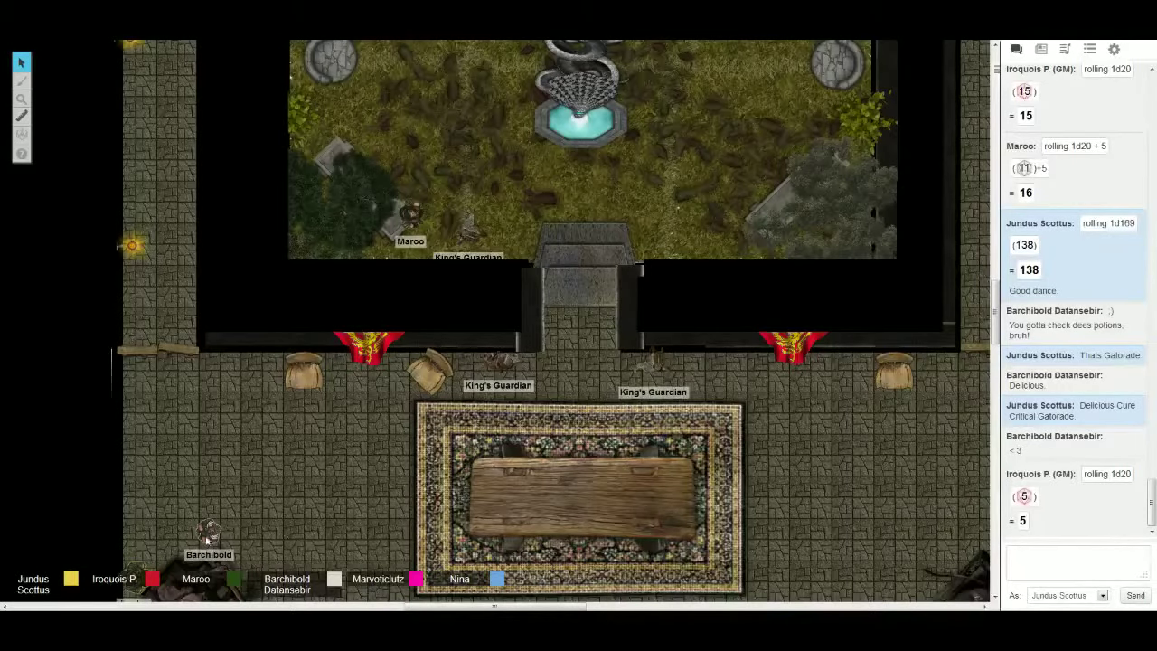
scroll(383, 440, down, 1)
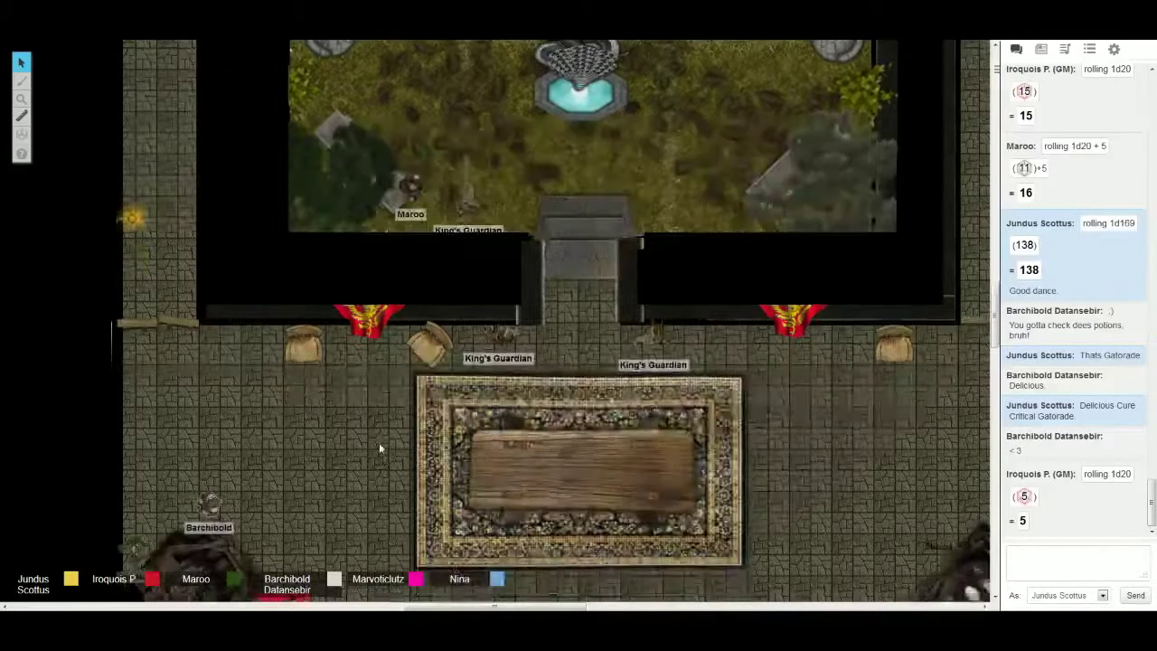
scroll(379, 442, down, 1)
scroll(378, 444, down, 1)
Move Jundus out of the corner across the throne room onto the carpeted table.
click(136, 494)
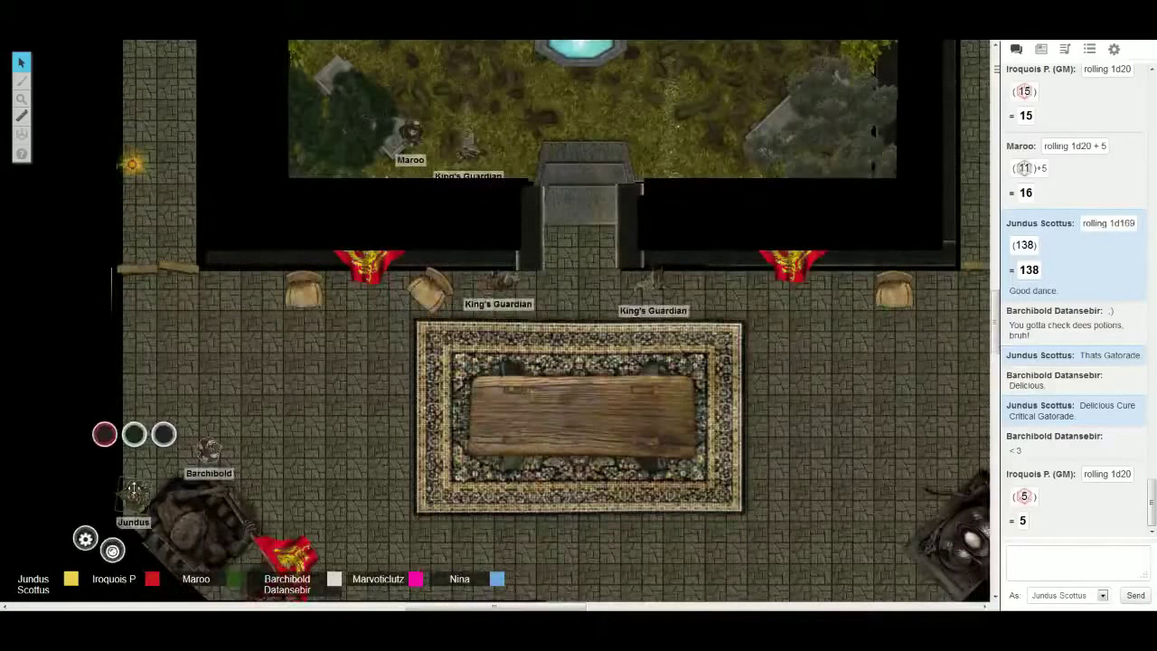
drag(136, 494, 161, 426)
click(161, 427)
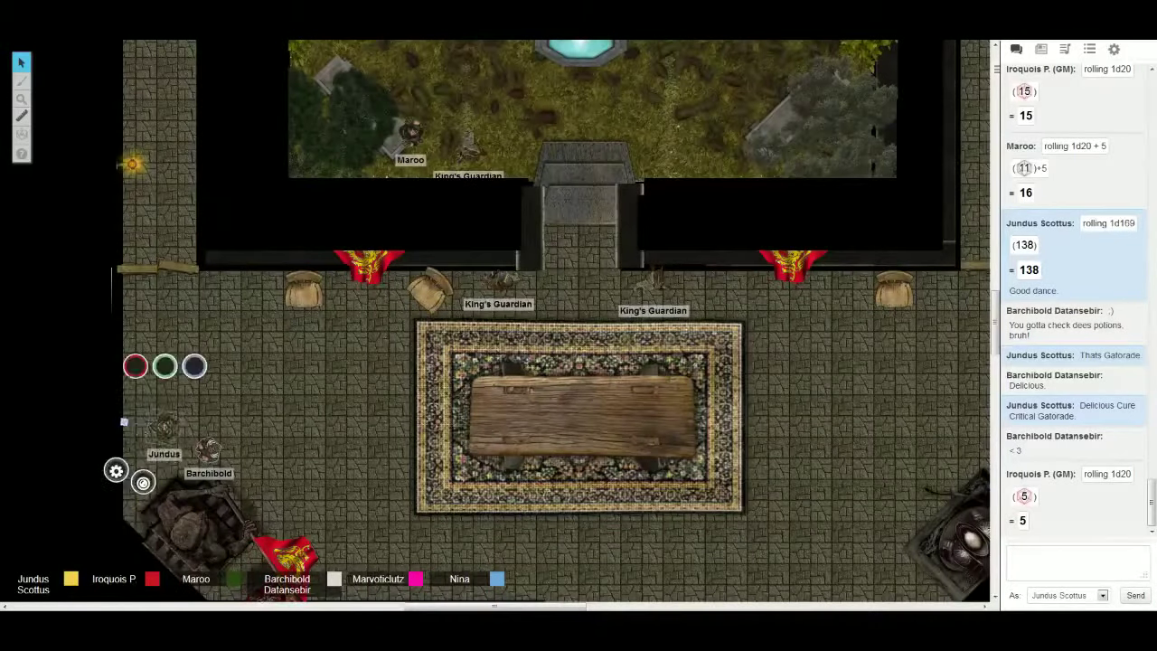
click(124, 422)
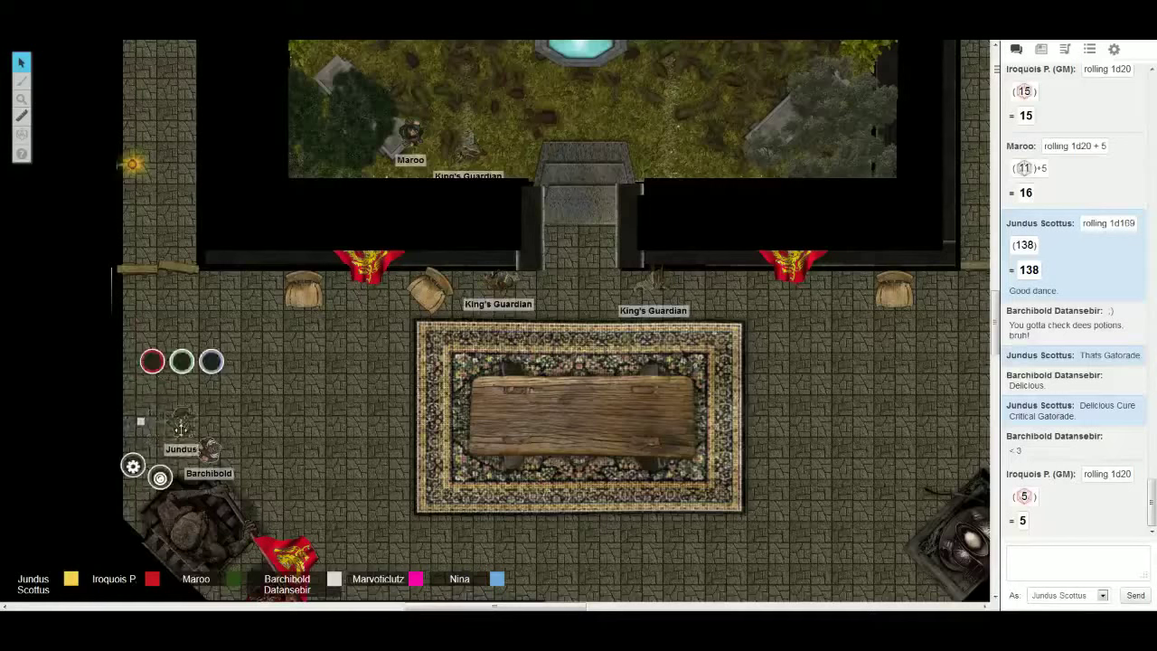
mouse_move(163, 434)
mouse_down()
mouse_move(242, 408)
mouse_move(300, 423)
mouse_move(336, 412)
mouse_move(571, 412)
mouse_up()
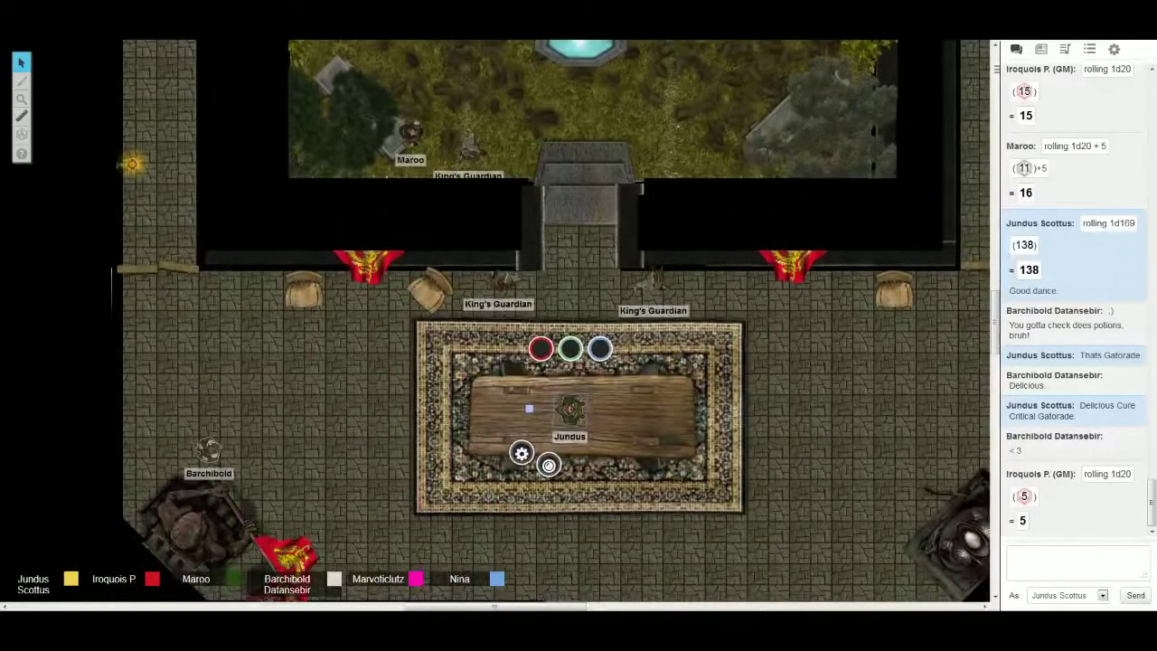
Place Jundus beside the upper-left chair next to the King's Guardian.
click(528, 408)
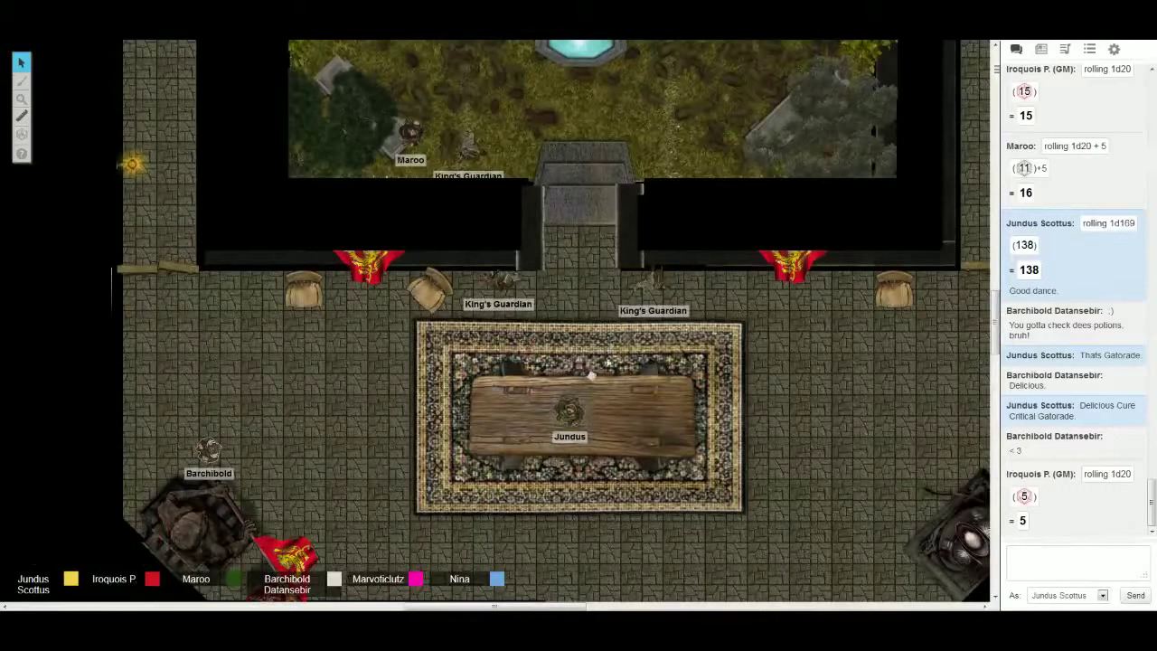
drag(589, 374, 450, 256)
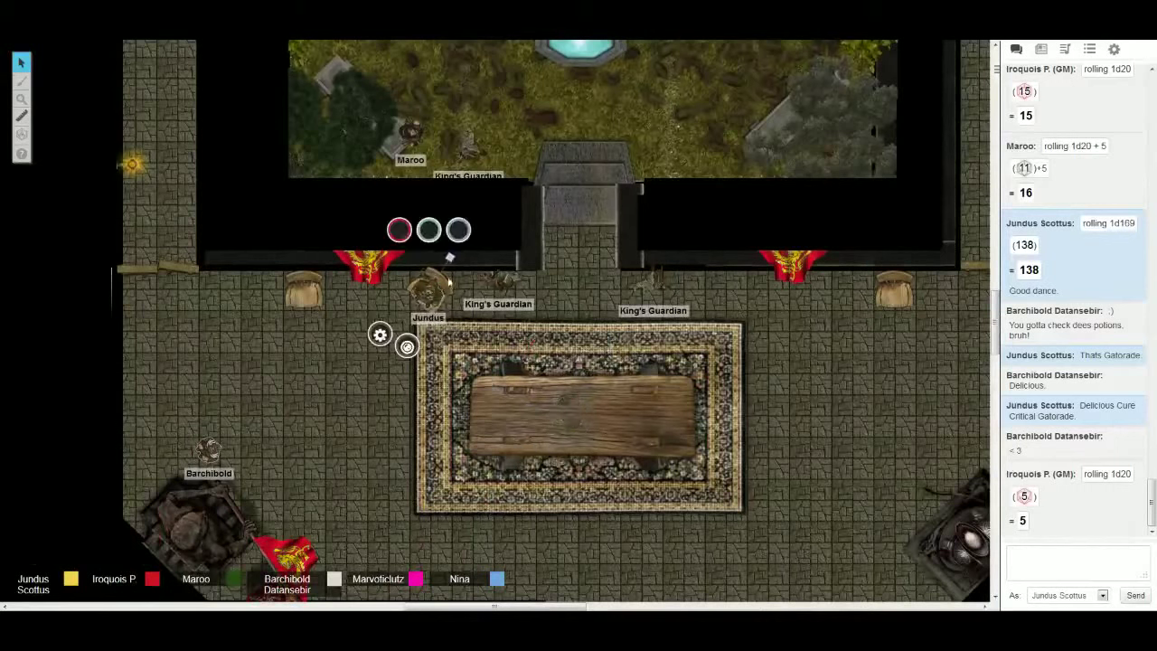
click(452, 258)
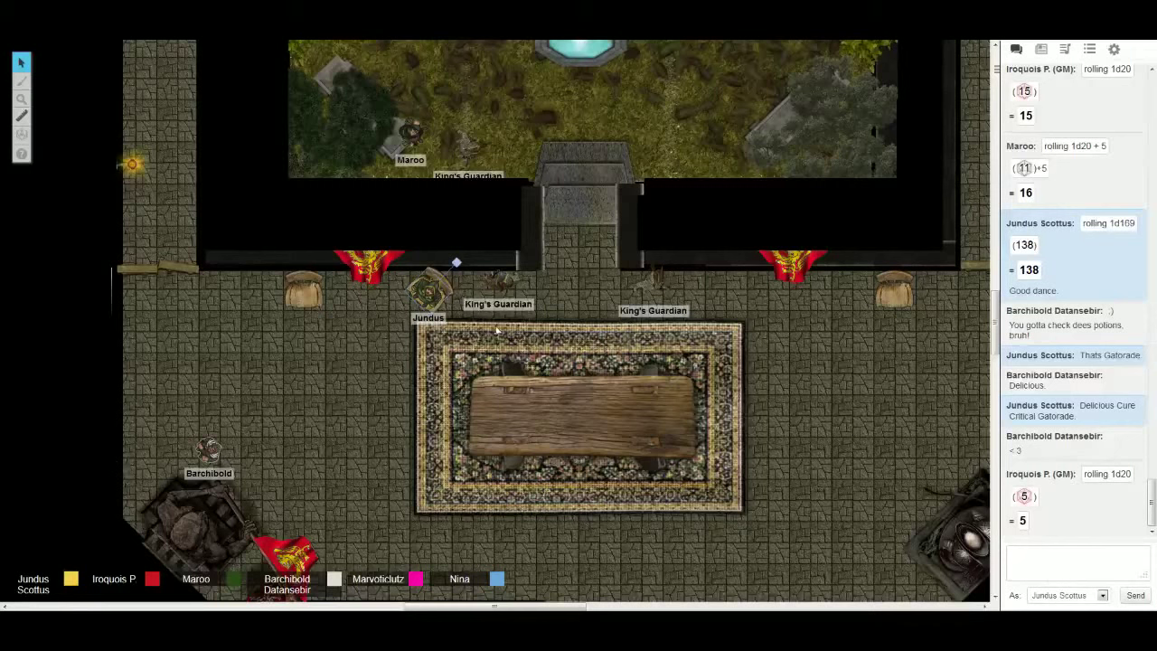
scroll(495, 331, up, 1)
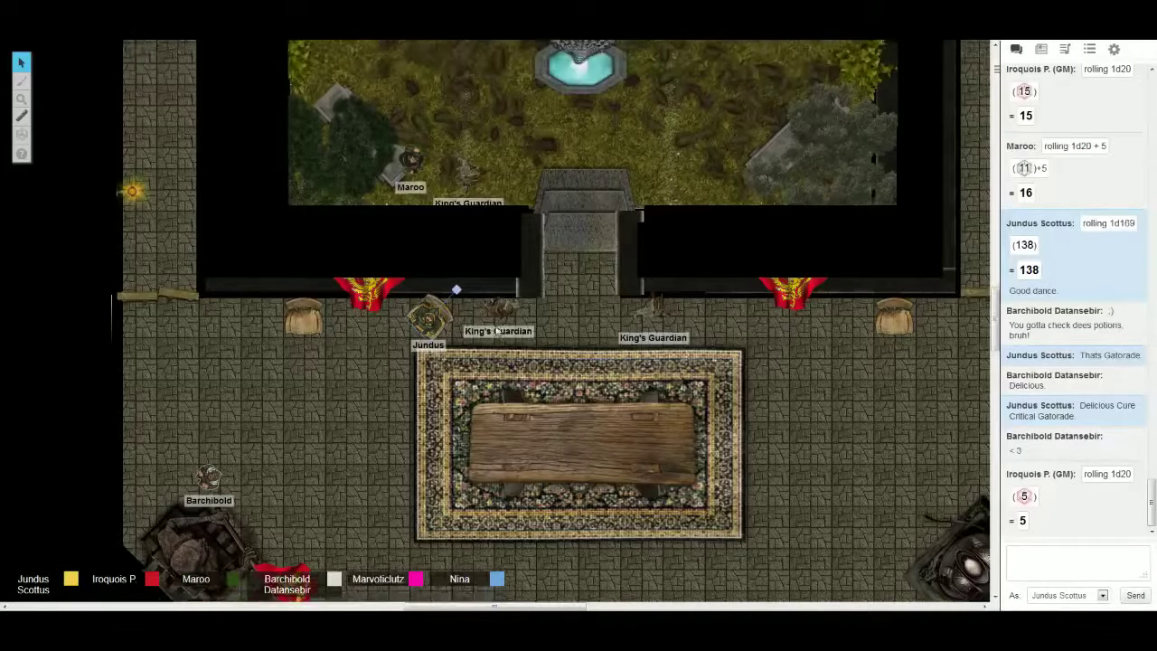
scroll(496, 331, up, 2)
scroll(496, 331, up, 2)
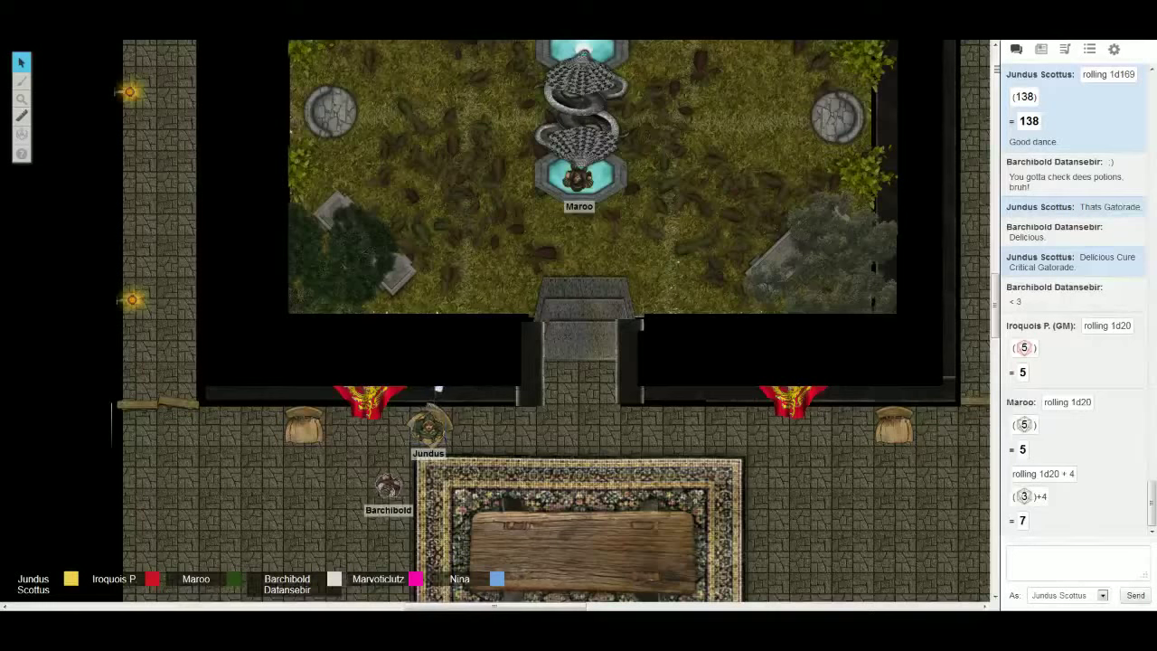
Shift Jundus down-left above Barchibold at the rug corner, cancelling Edit Token.
click(422, 435)
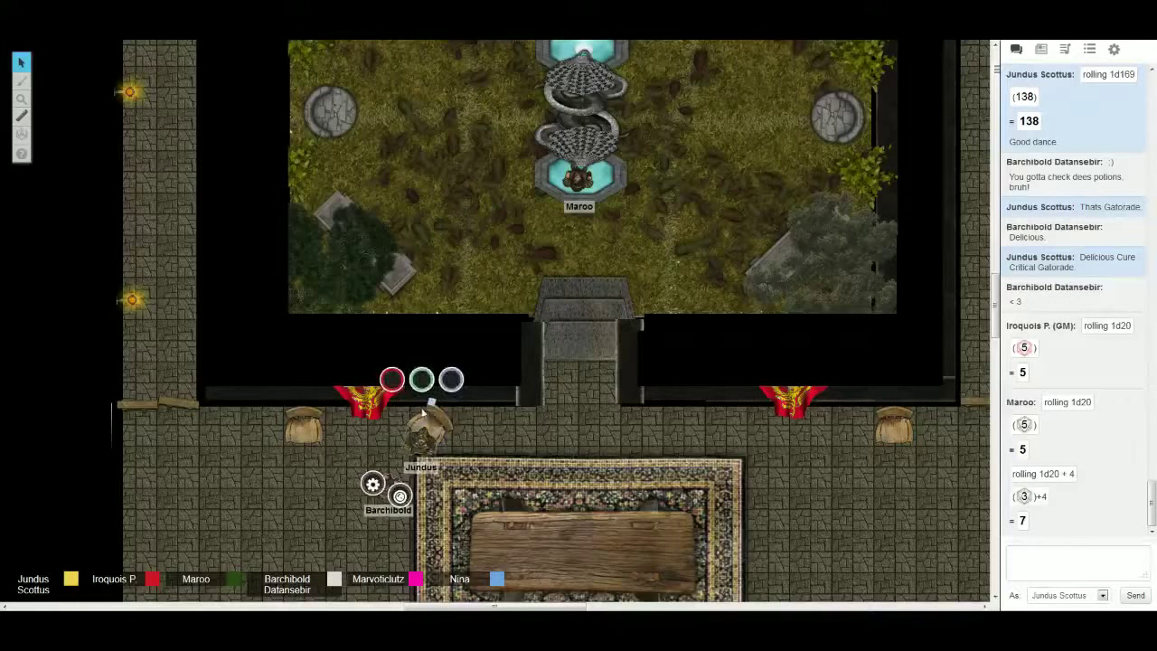
drag(427, 425, 403, 450)
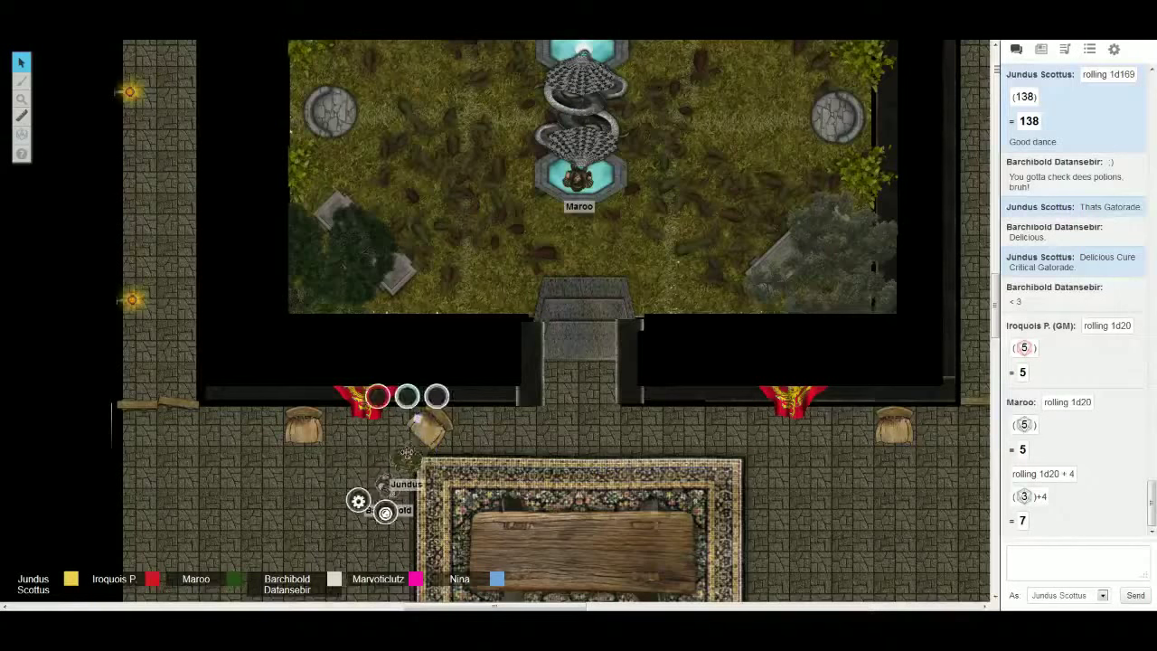
click(415, 423)
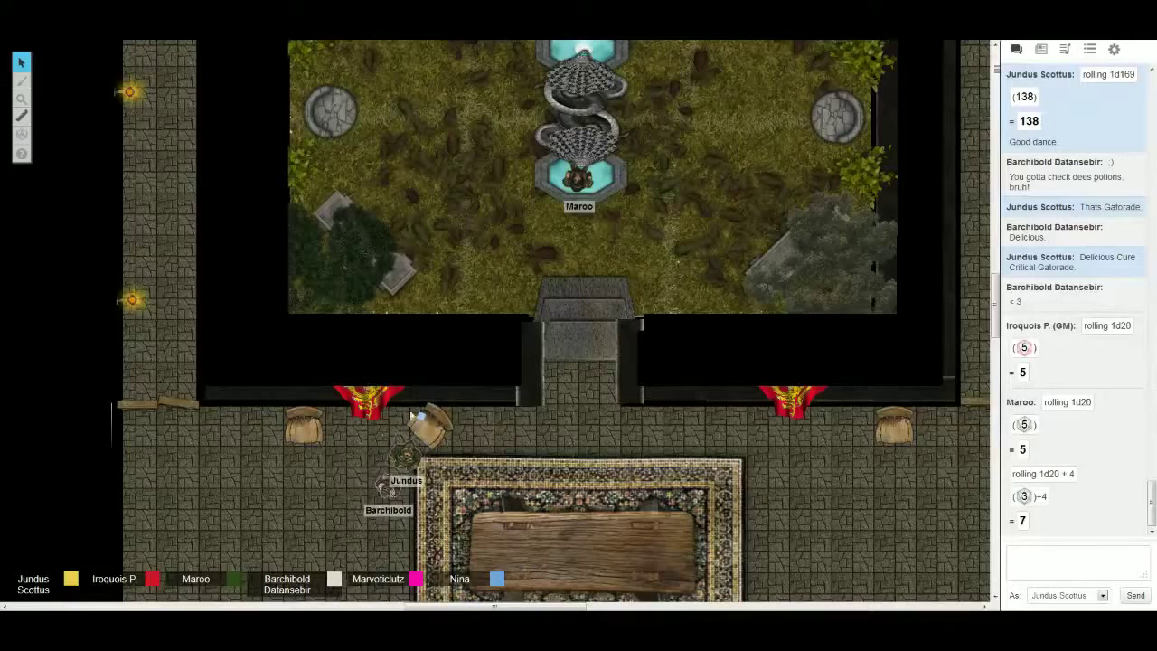
double_click(390, 456)
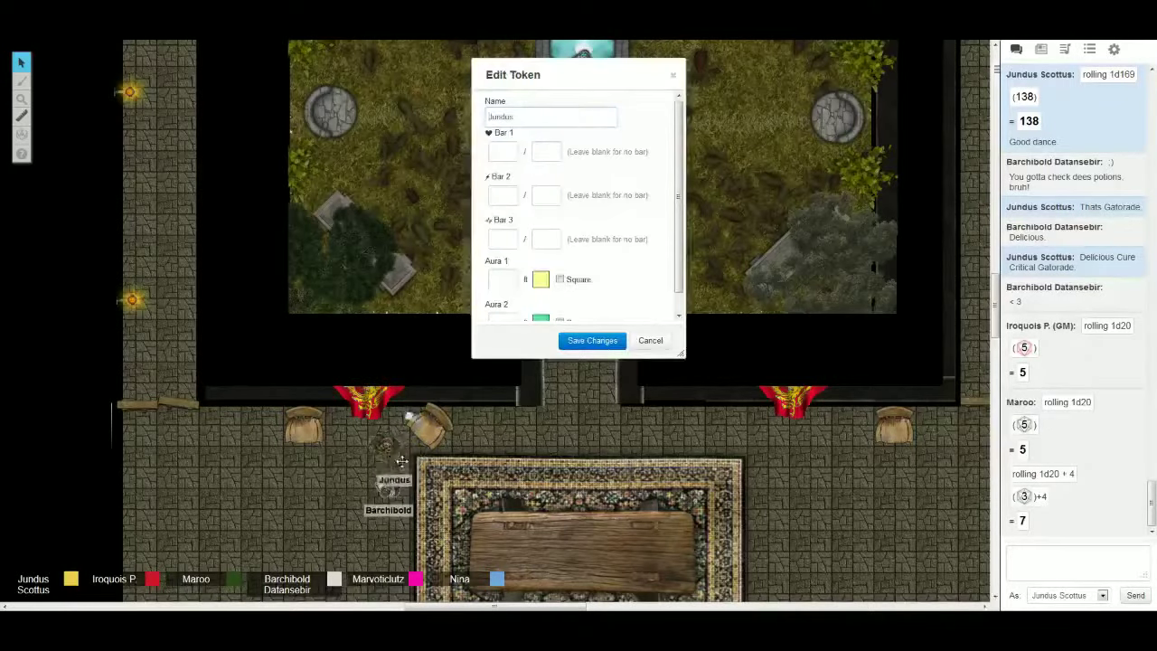
click(647, 341)
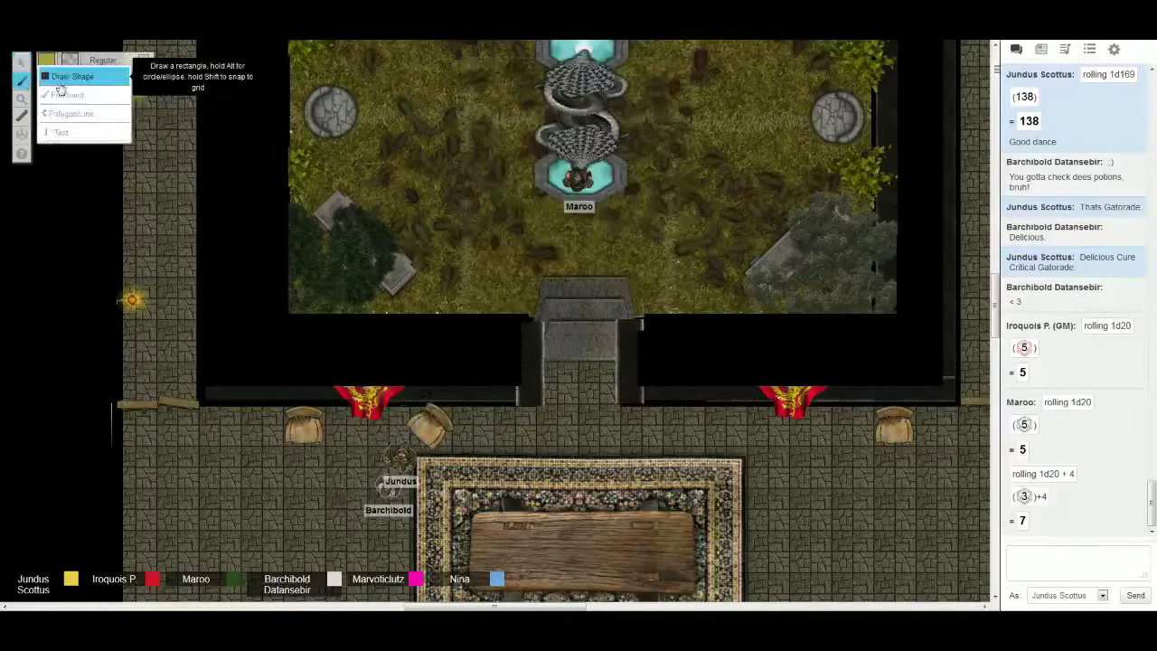
click(58, 74)
click(80, 88)
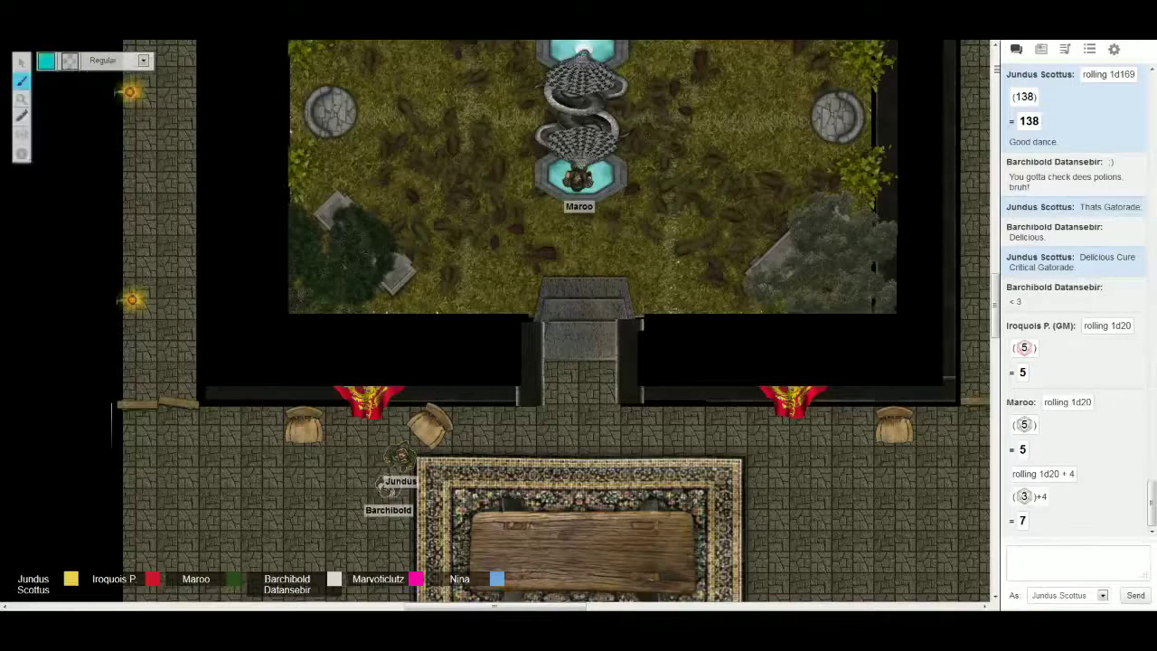
mouse_move(402, 449)
mouse_down()
mouse_move(468, 522)
mouse_move(417, 449)
mouse_up()
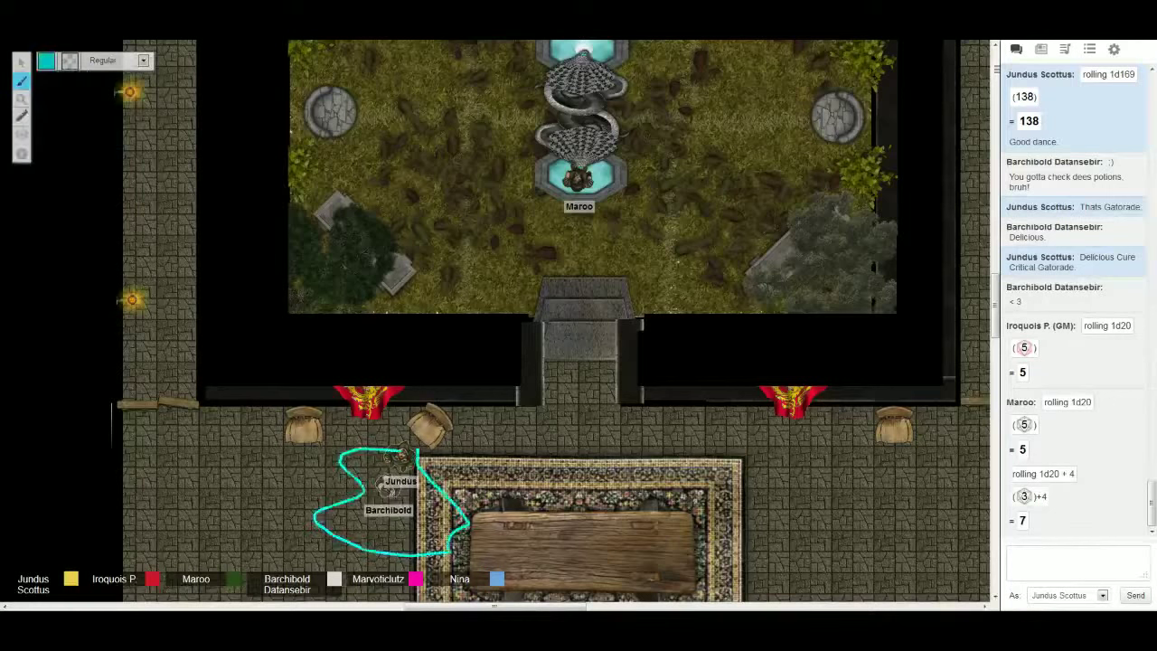
click(21, 61)
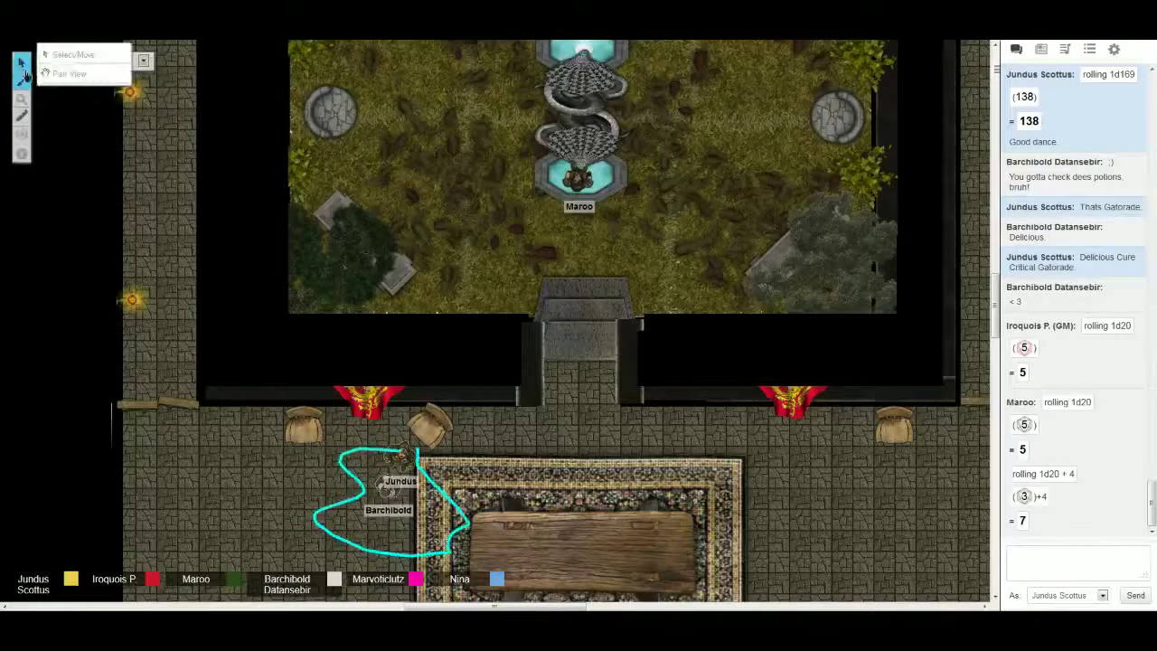
click(423, 470)
key(Delete)
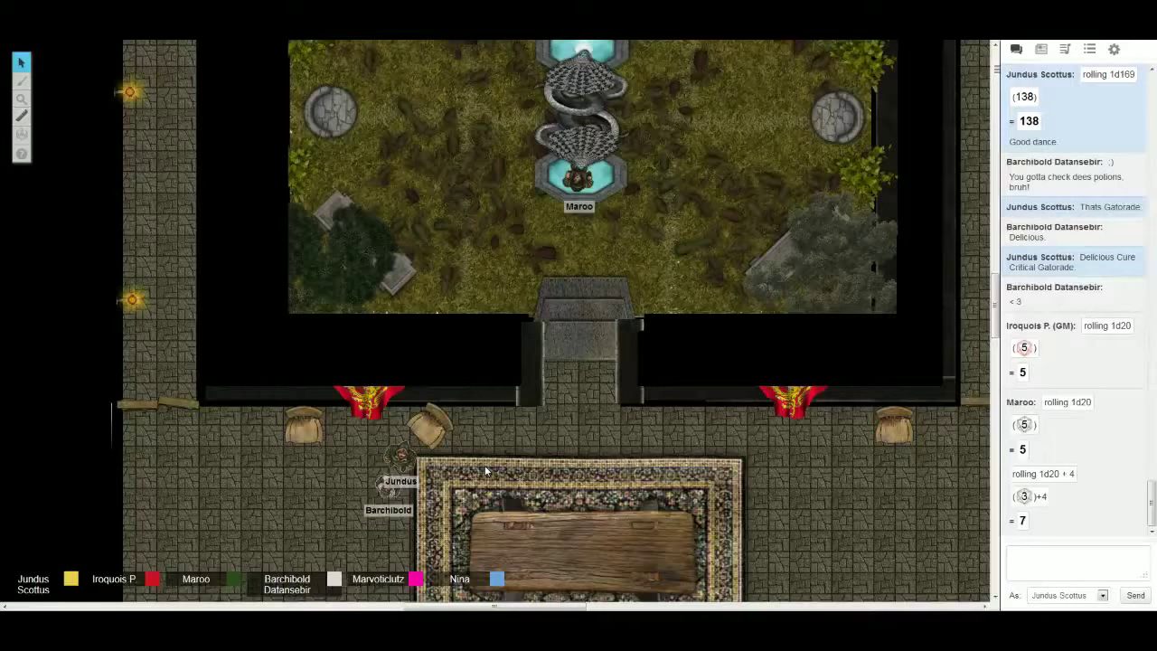
Move Jundus down-right onto the rug edge, cancelling its Edit Token dialog.
click(396, 448)
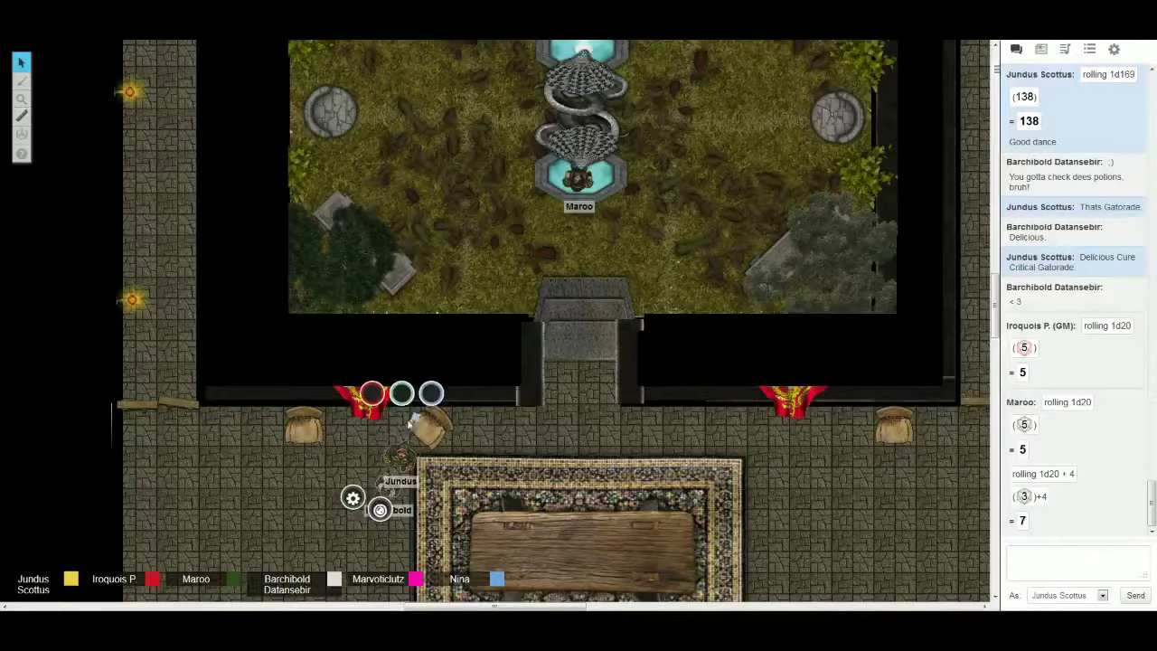
click(402, 414)
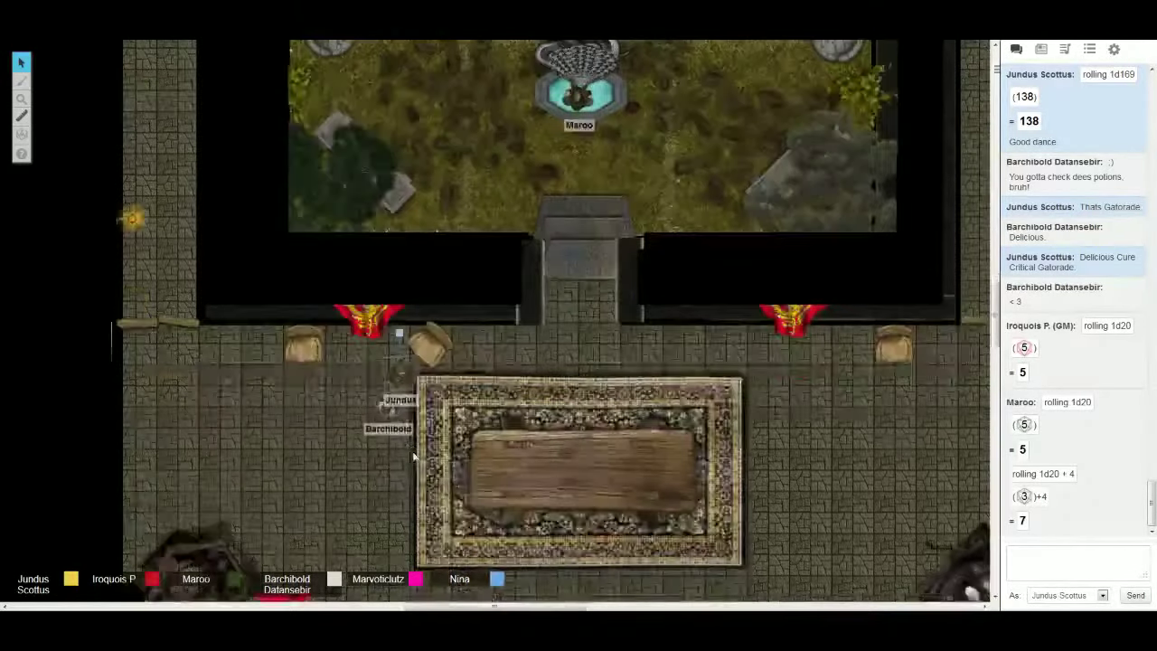
scroll(413, 456, down, 3)
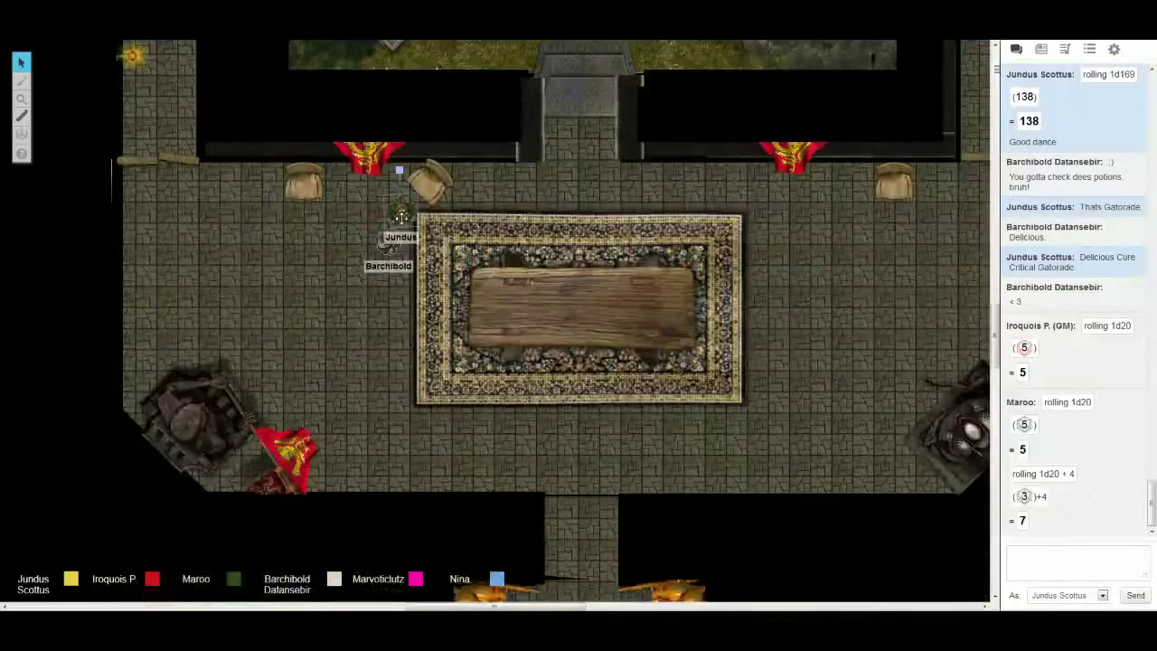
drag(400, 217, 509, 334)
double_click(509, 334)
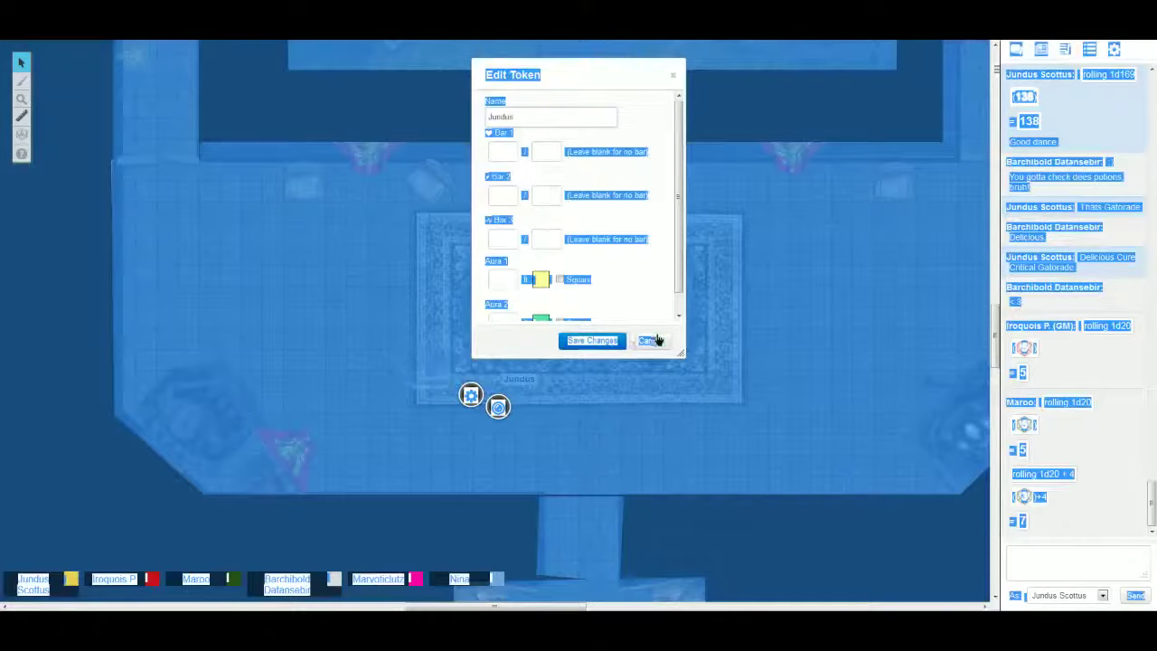
click(657, 339)
Move Jundus and then Barchibold off the rug into the corridor below.
click(578, 357)
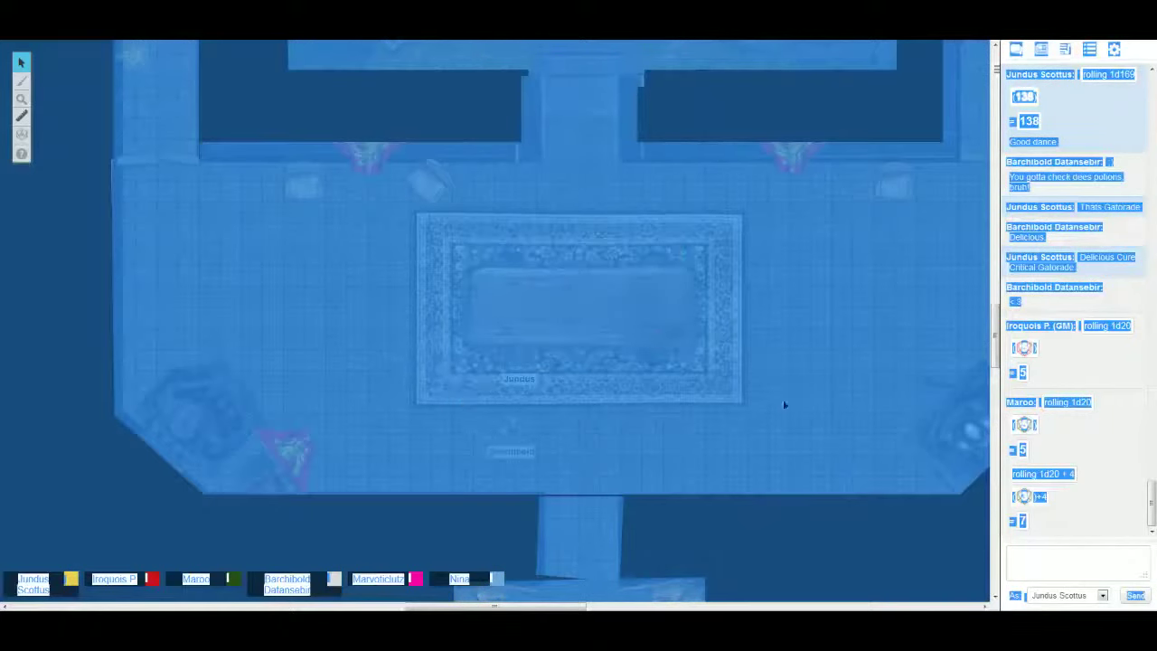
click(506, 348)
click(456, 289)
click(516, 357)
double_click(602, 353)
mouse_move(515, 357)
mouse_down()
mouse_move(603, 352)
mouse_move(578, 492)
mouse_up()
click(592, 339)
scroll(576, 184, down, 5)
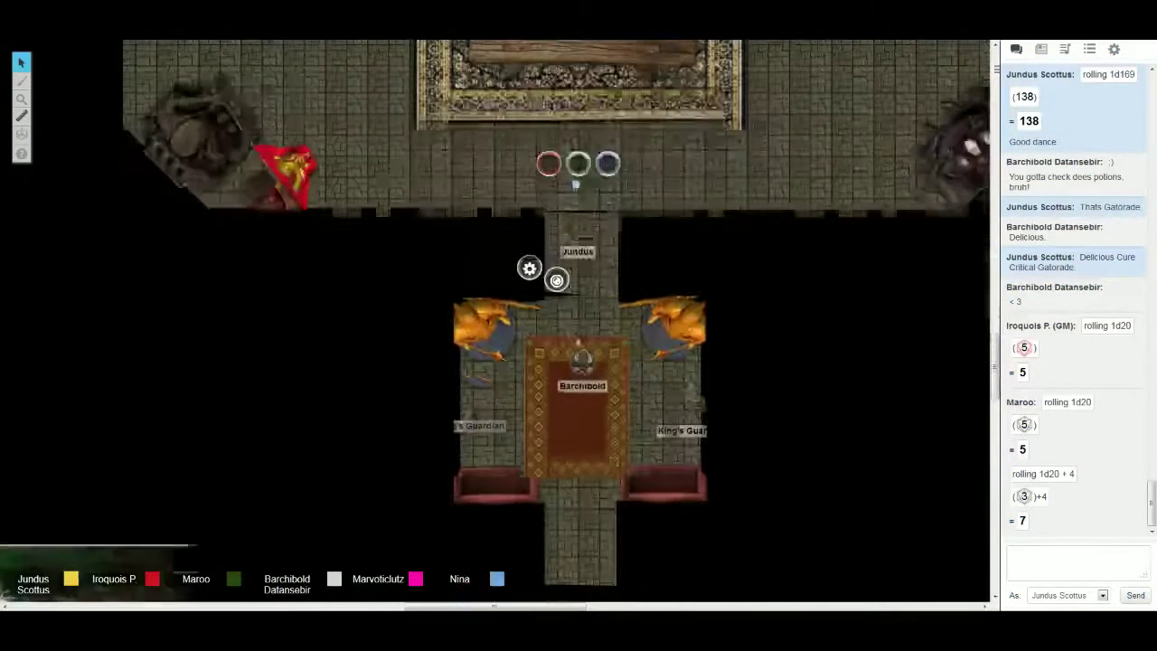
drag(578, 237, 589, 527)
scroll(587, 385, down, 2)
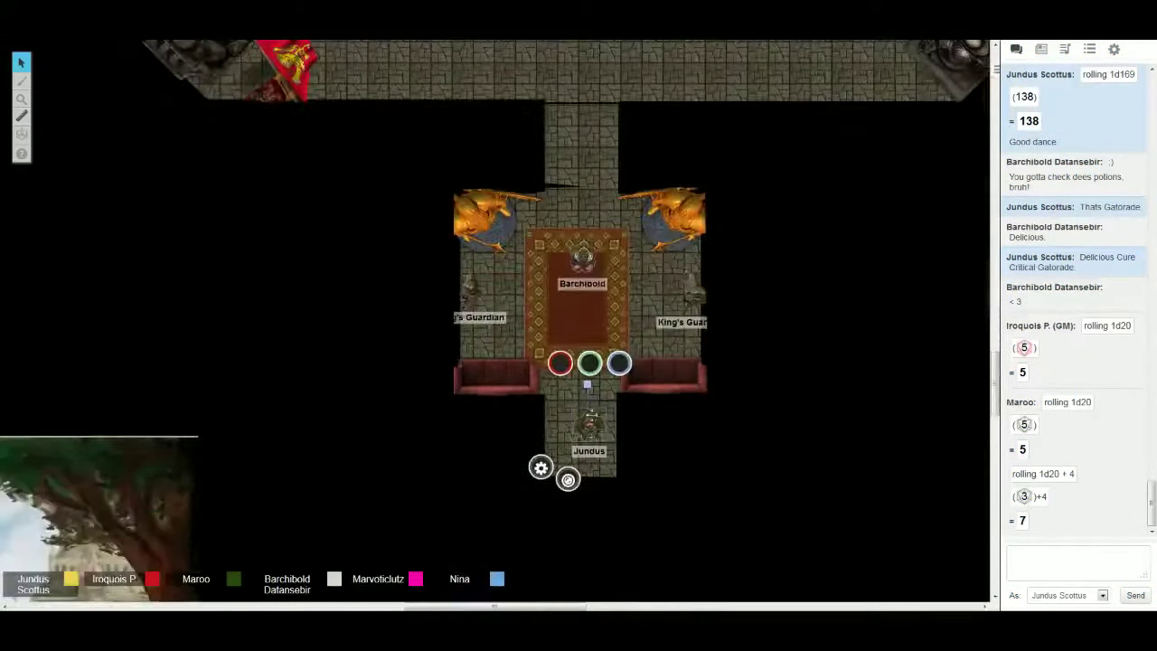
drag(585, 408, 571, 444)
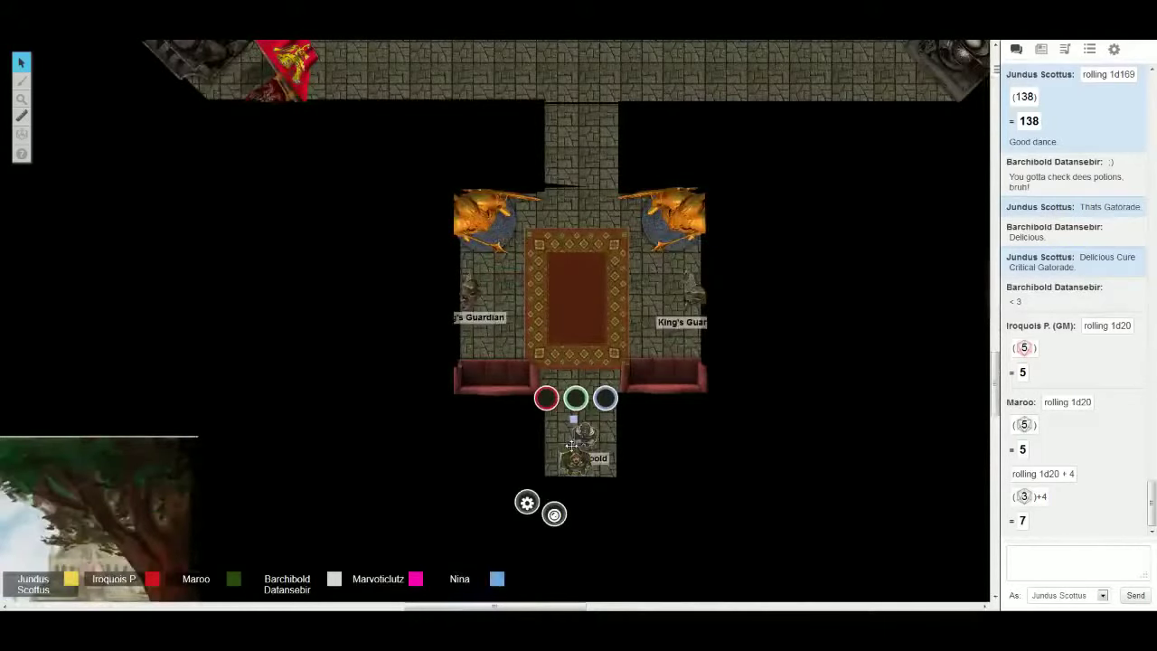
scroll(571, 445, down, 2)
scroll(575, 407, down, 2)
scroll(583, 271, down, 2)
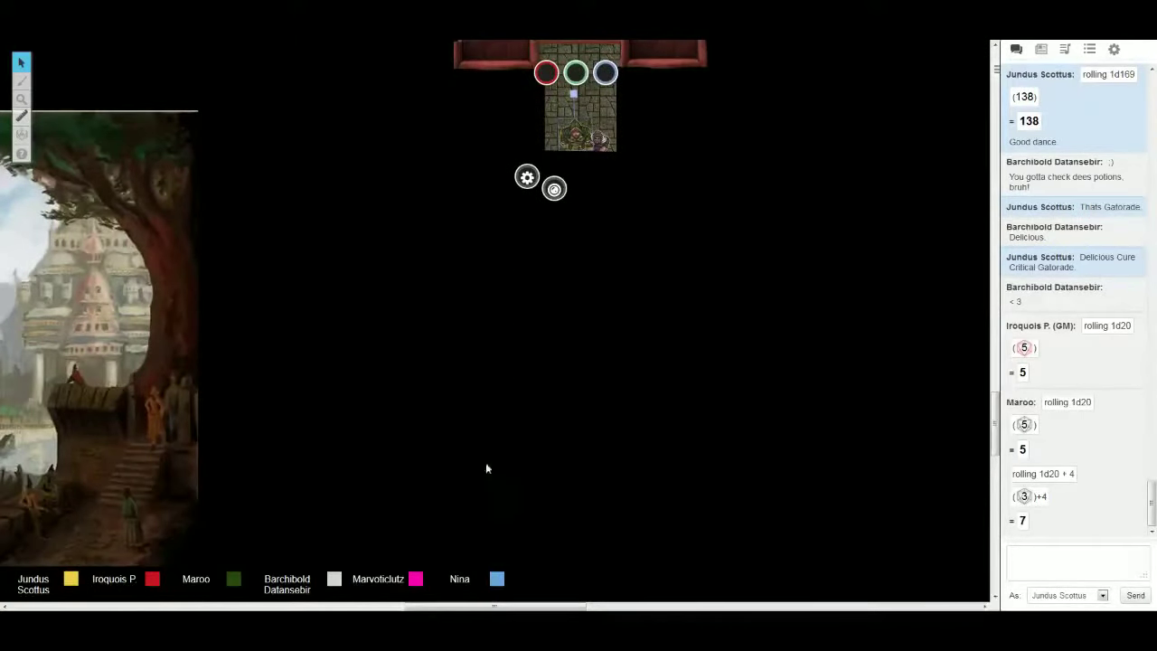
drag(556, 605, 491, 604)
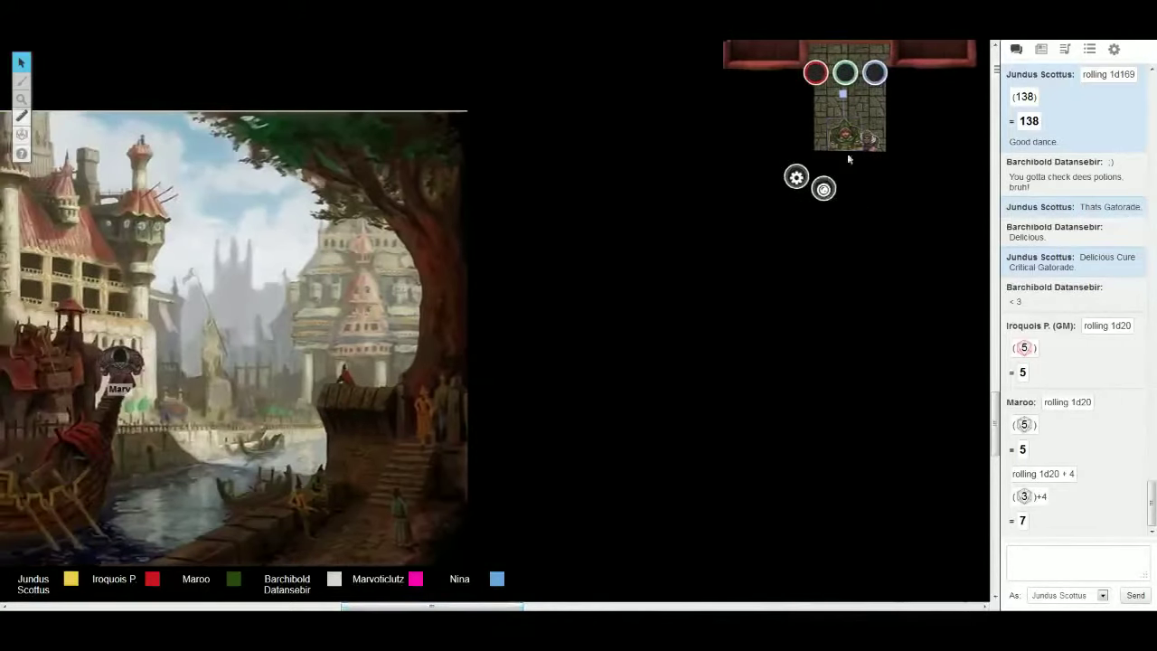
Move Jundus onto the harbor city map and settle it beside Marv on the ship.
drag(847, 137, 318, 510)
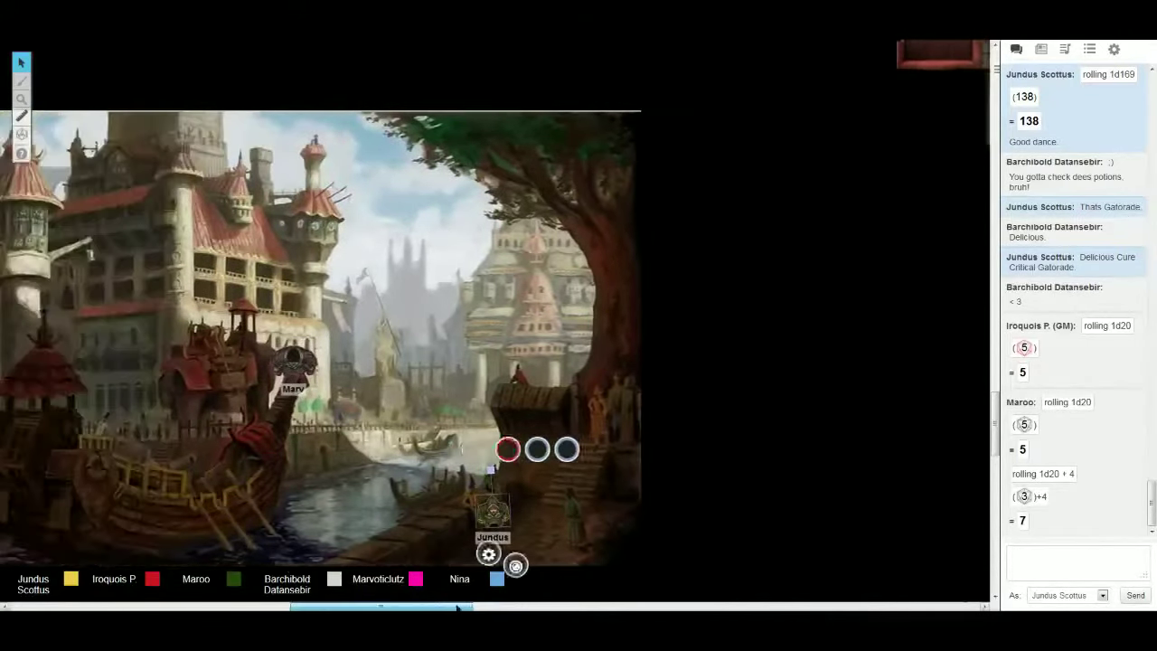
drag(244, 520, 563, 519)
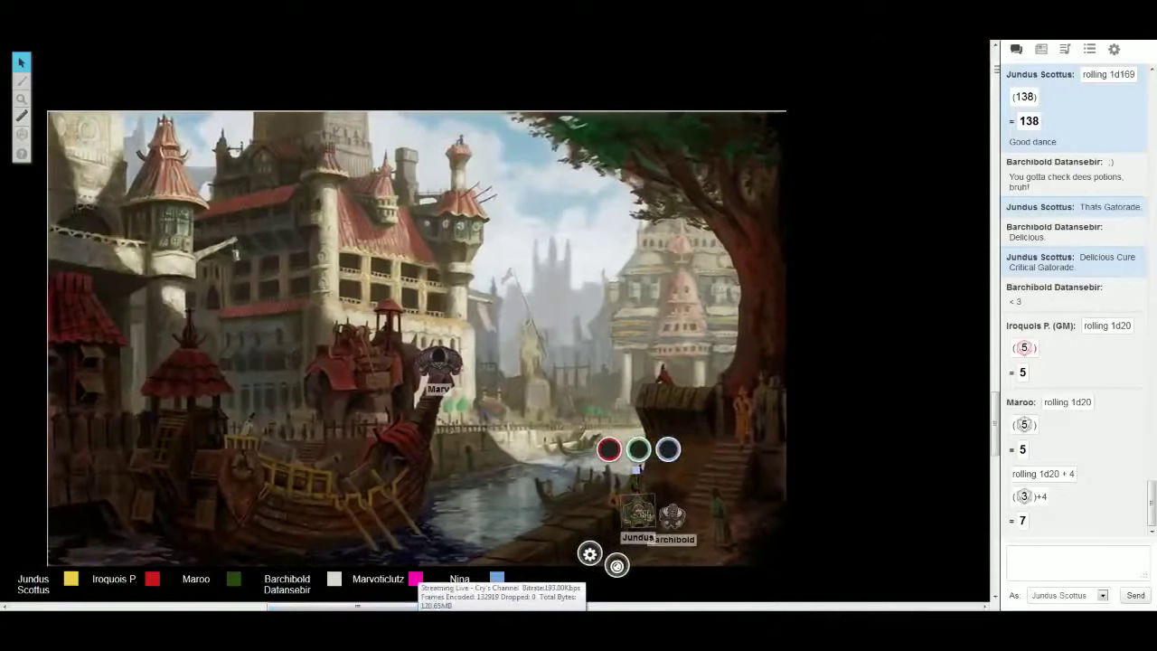
drag(637, 515, 435, 336)
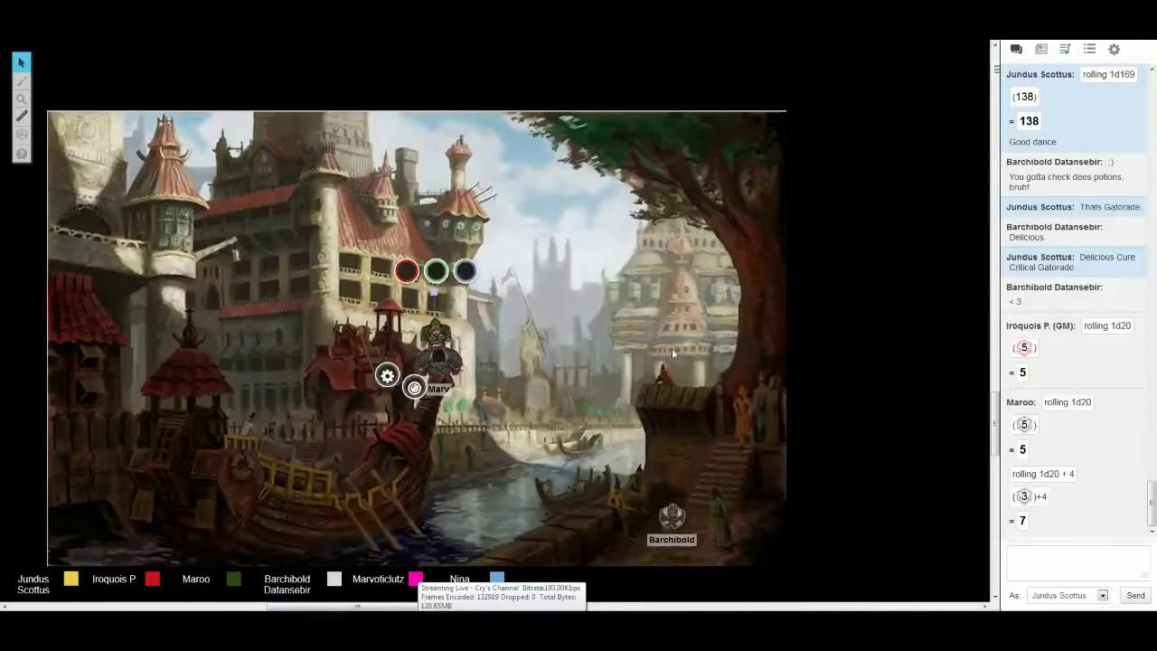
scroll(670, 348, down, 1)
scroll(665, 355, down, 1)
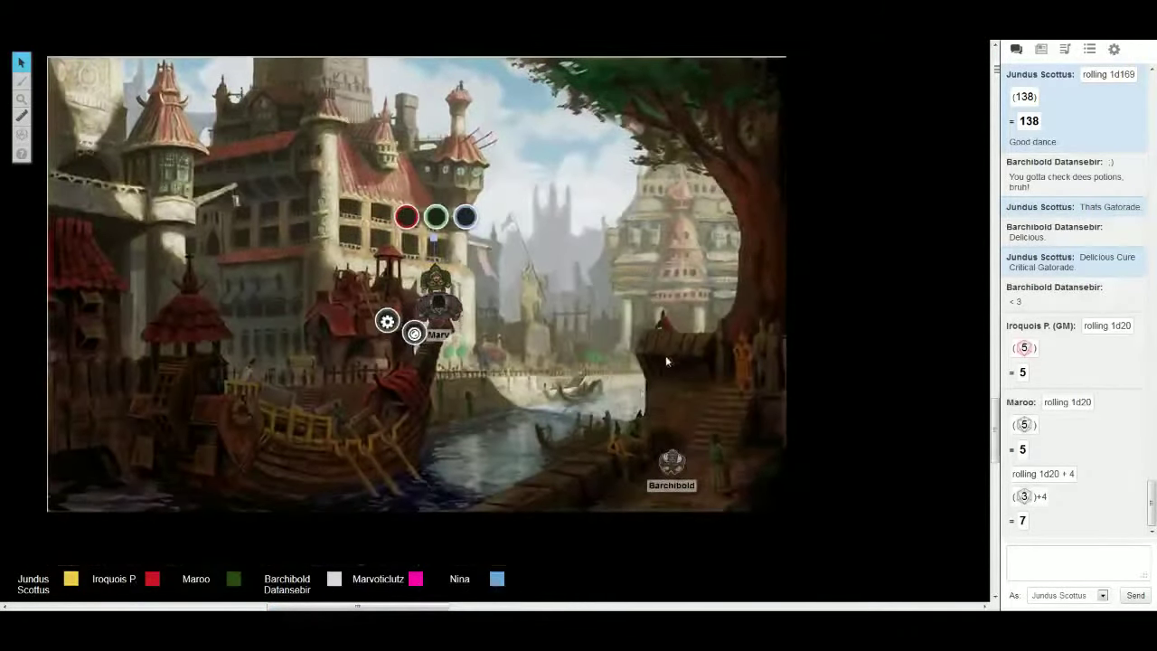
scroll(587, 285, left, 3)
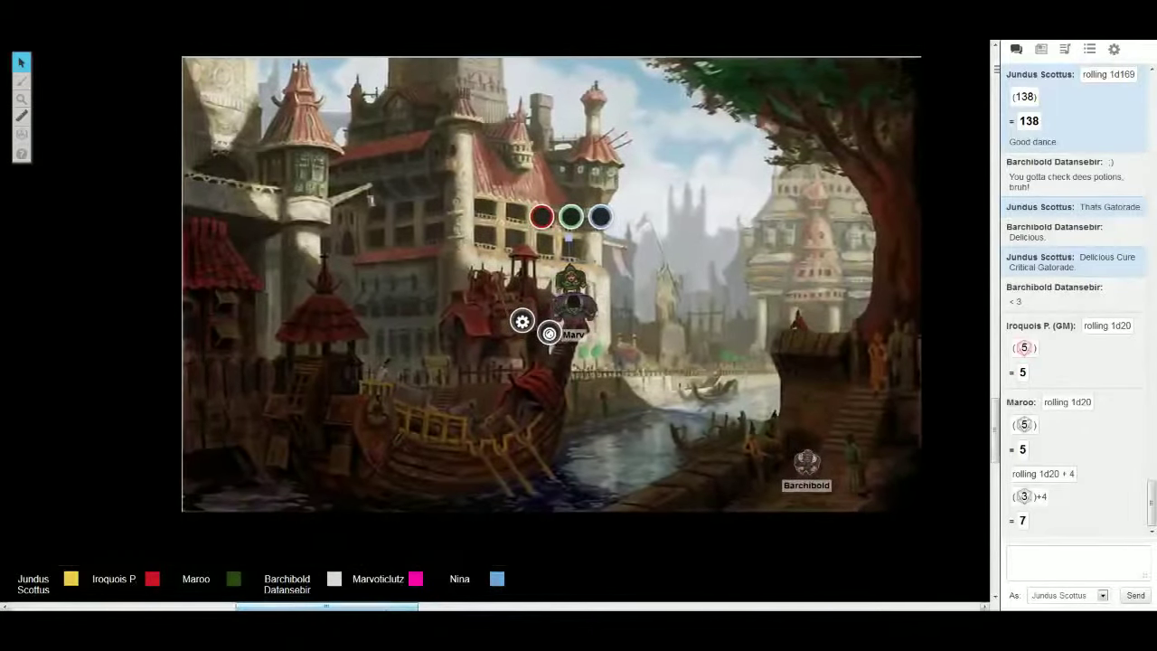
drag(585, 285, 601, 289)
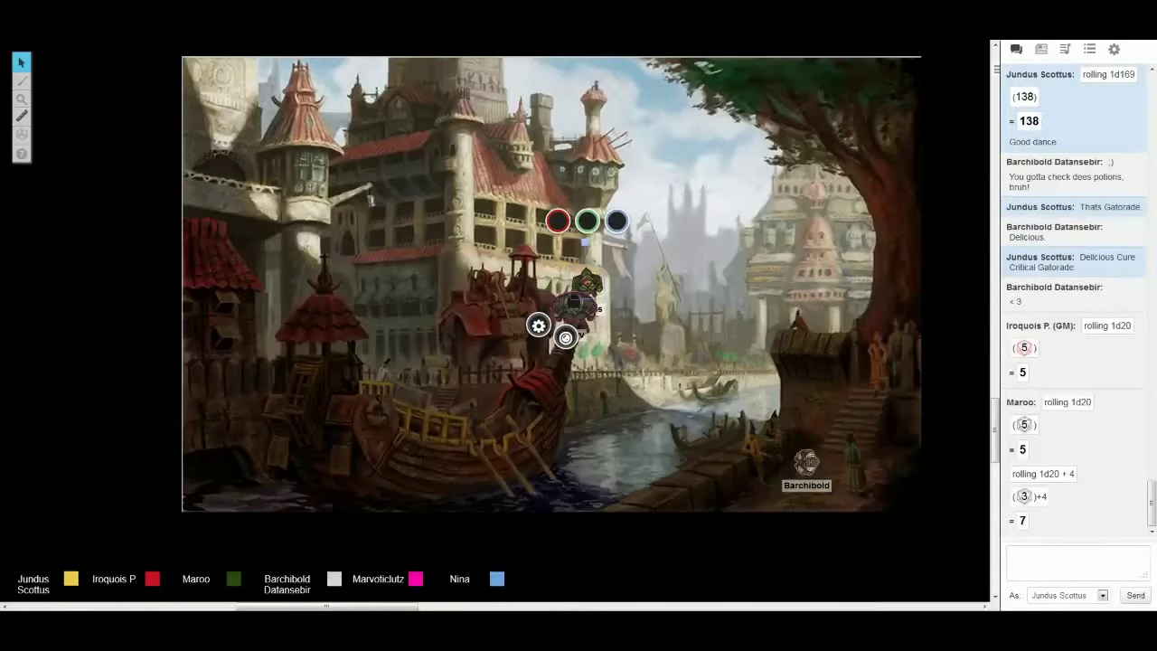
click(1076, 562)
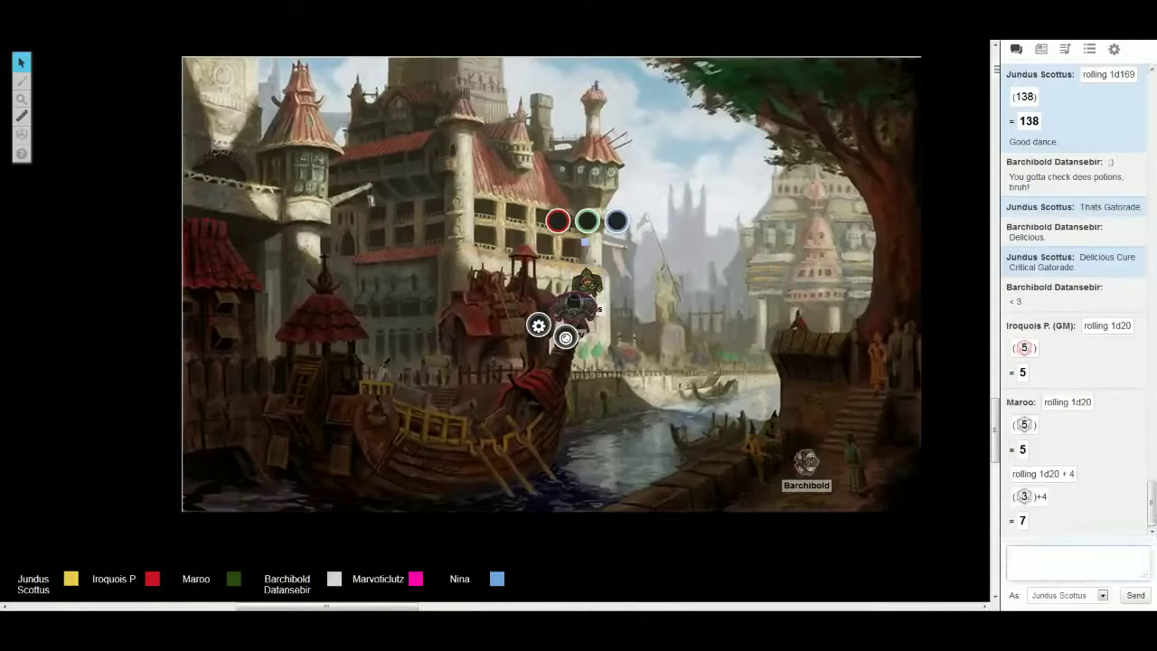
text(/roll 1d20)
Send the /roll 1d20 dice roll to chat.
key(Return)
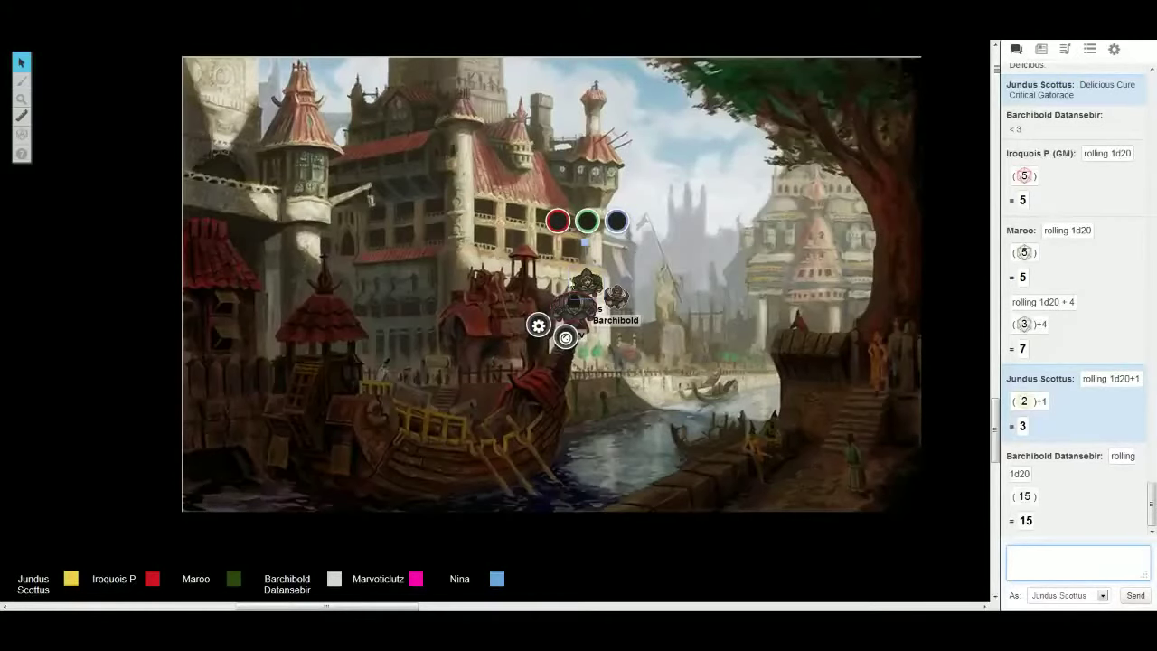
Shift Jundus next to Barchibold on the harbor map, then pan the view away.
click(653, 261)
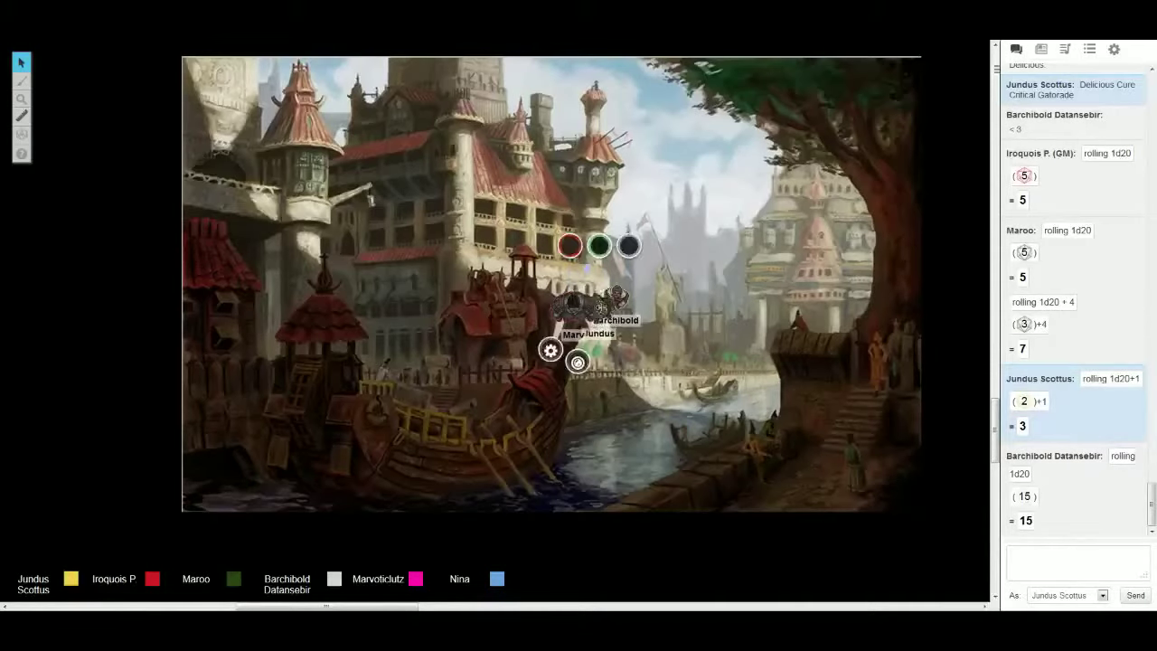
drag(590, 282, 655, 297)
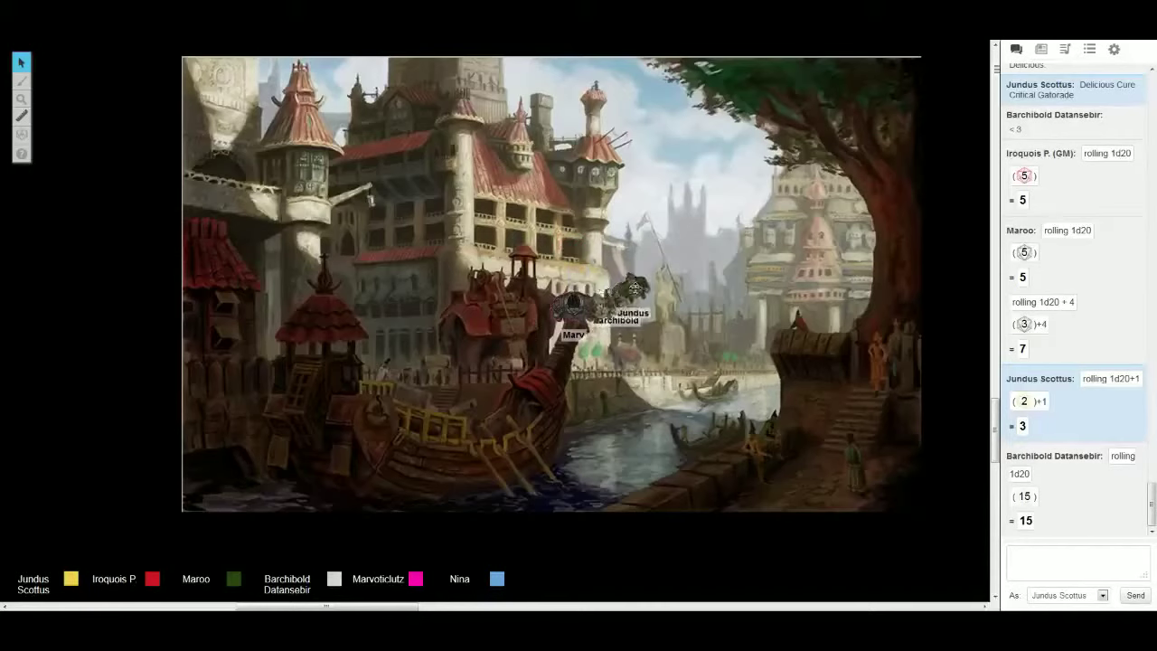
click(640, 256)
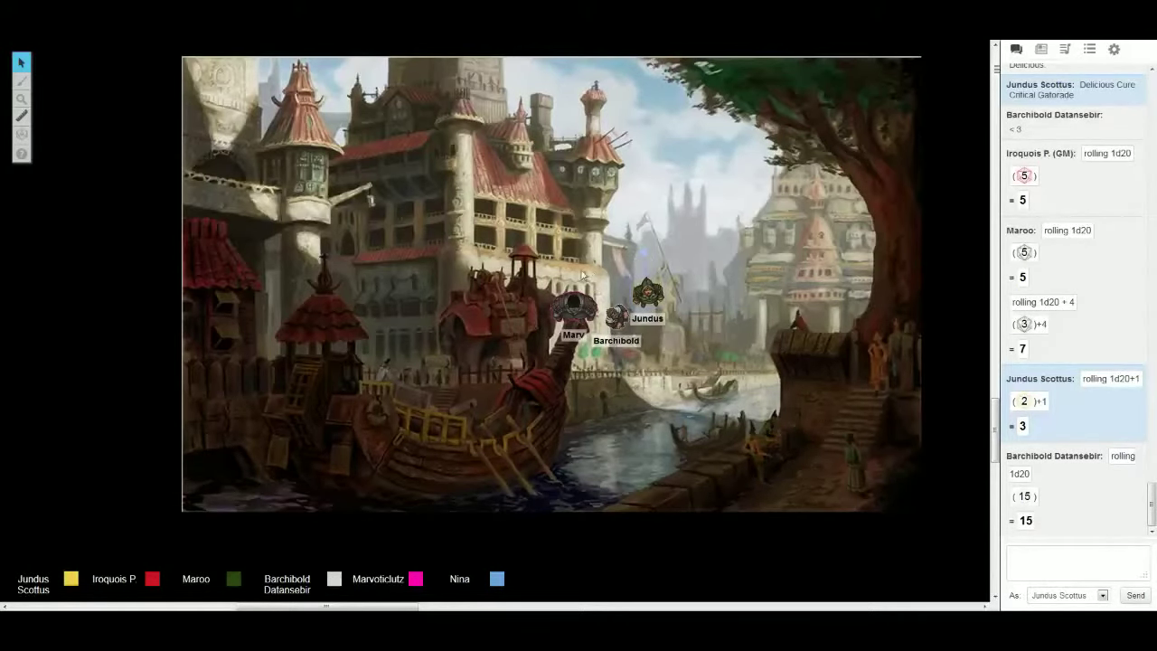
middle_click(590, 256)
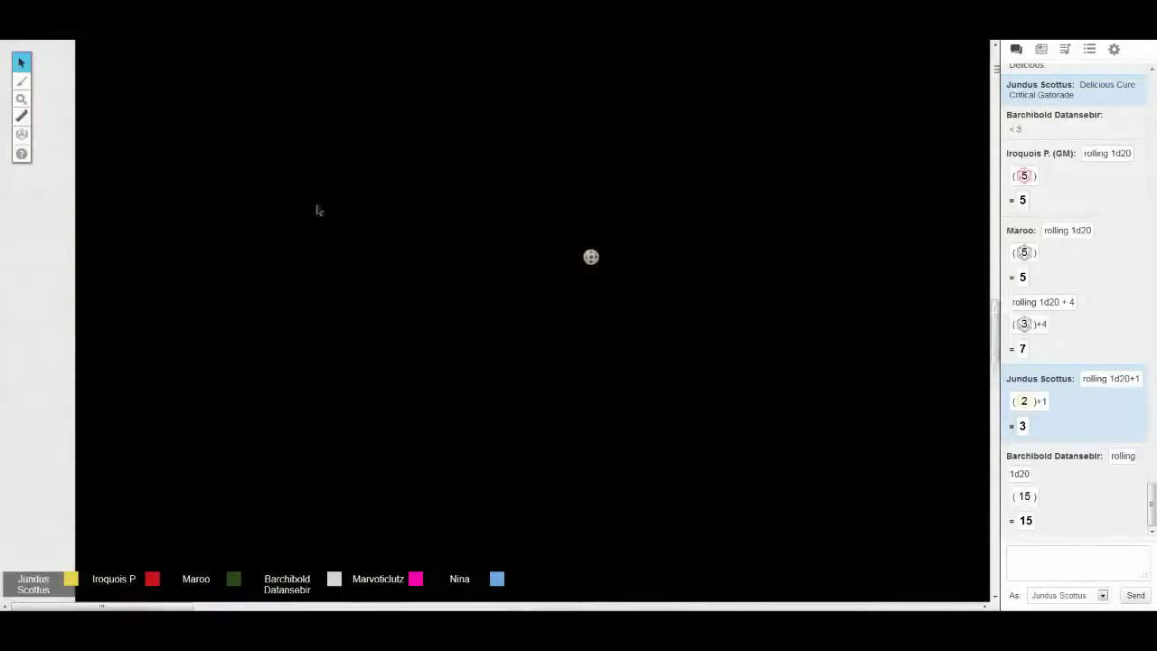
click(318, 210)
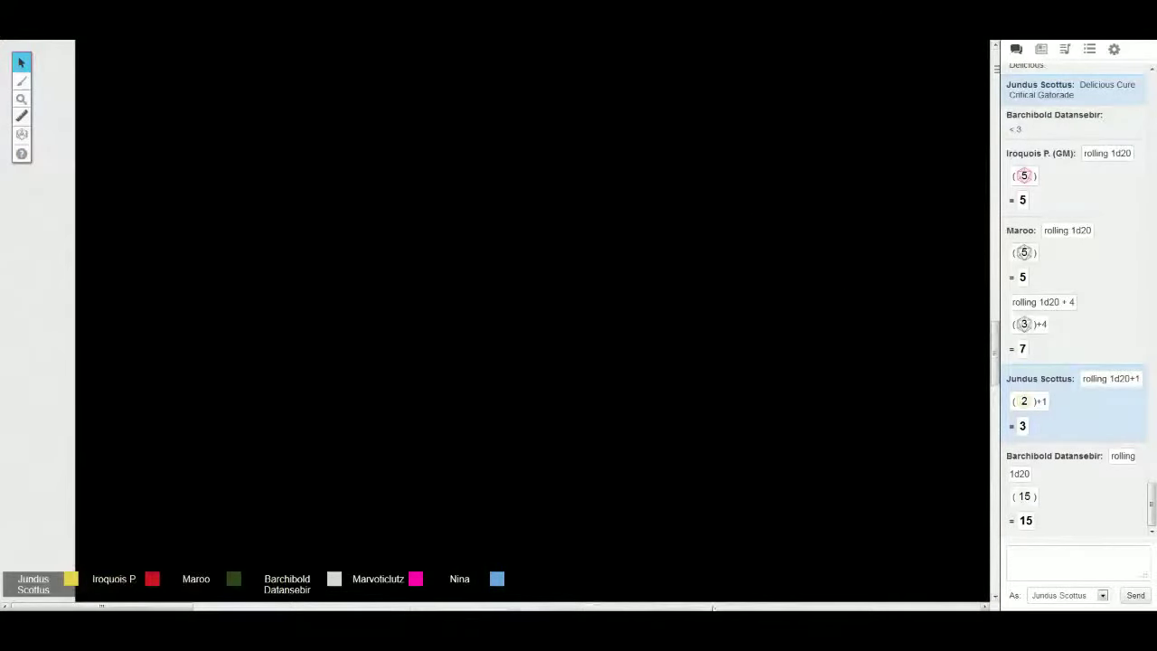
middle_click(678, 308)
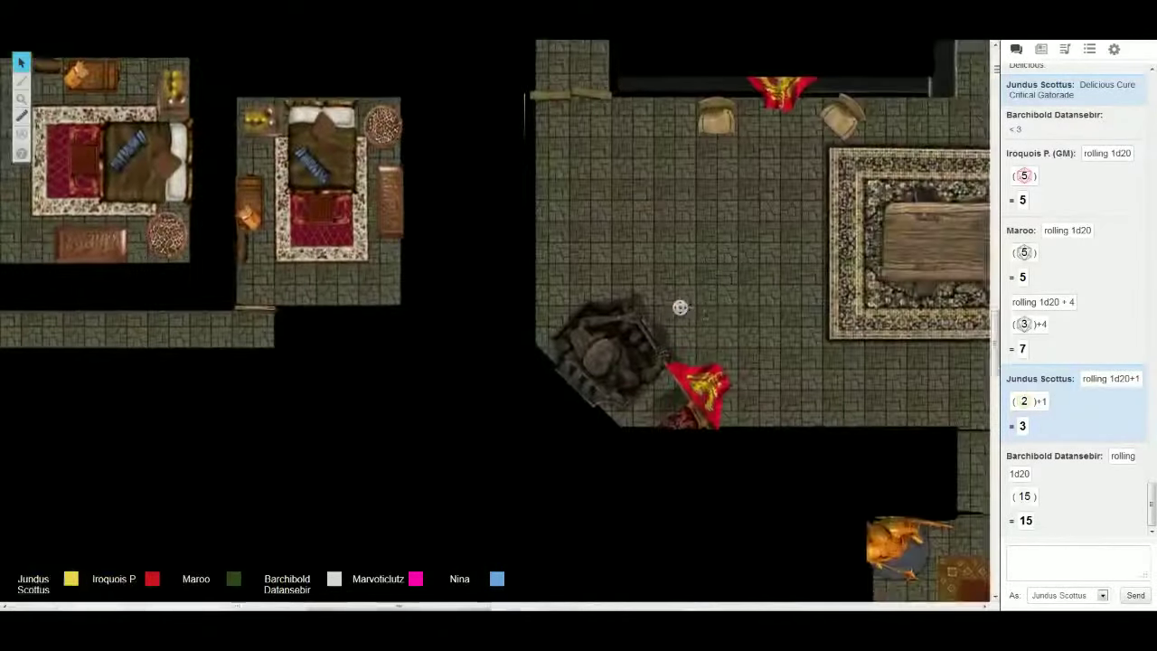
click(700, 282)
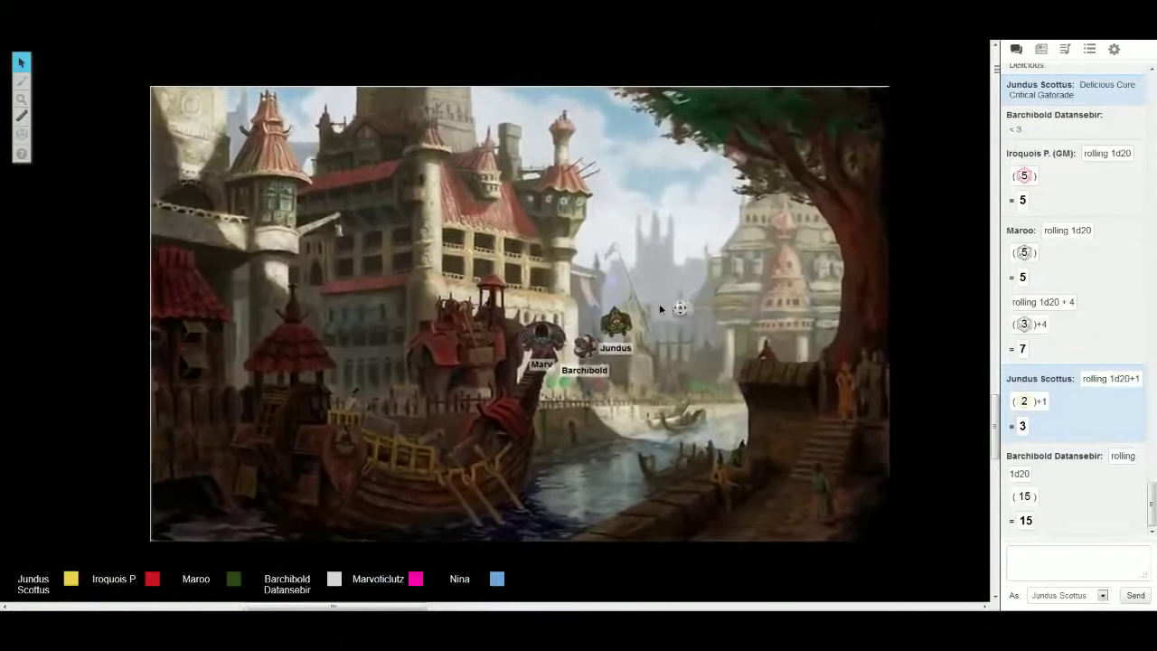
click(800, 321)
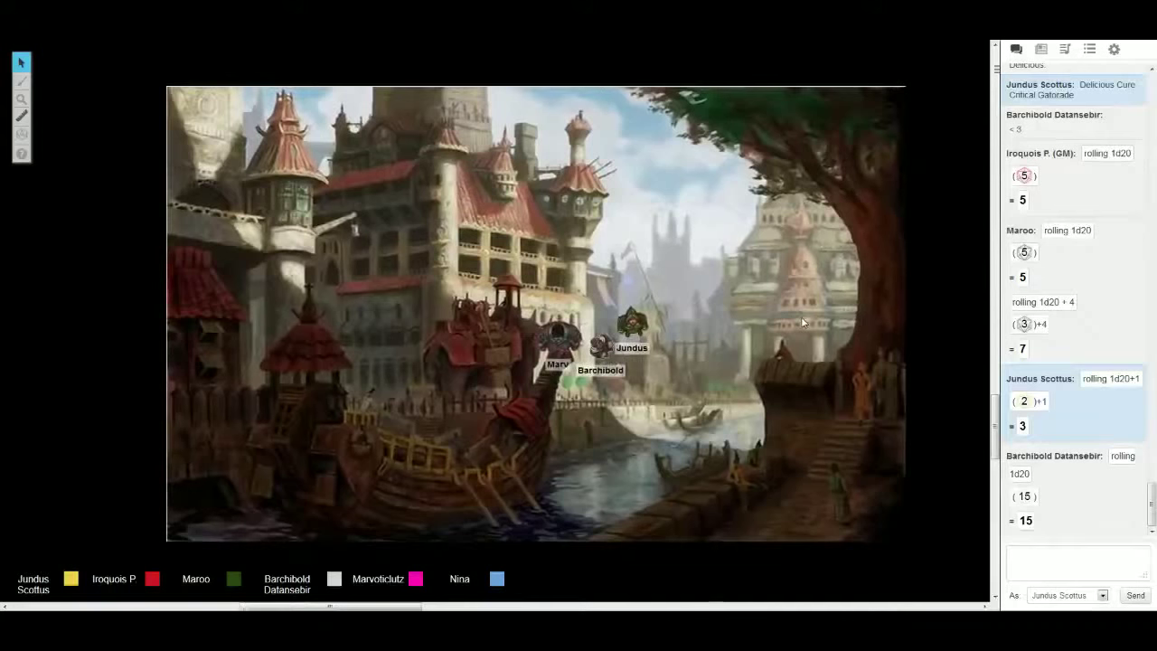
mouse_move(1151, 504)
mouse_down()
mouse_move(1154, 436)
mouse_move(1148, 528)
mouse_up()
click(1130, 549)
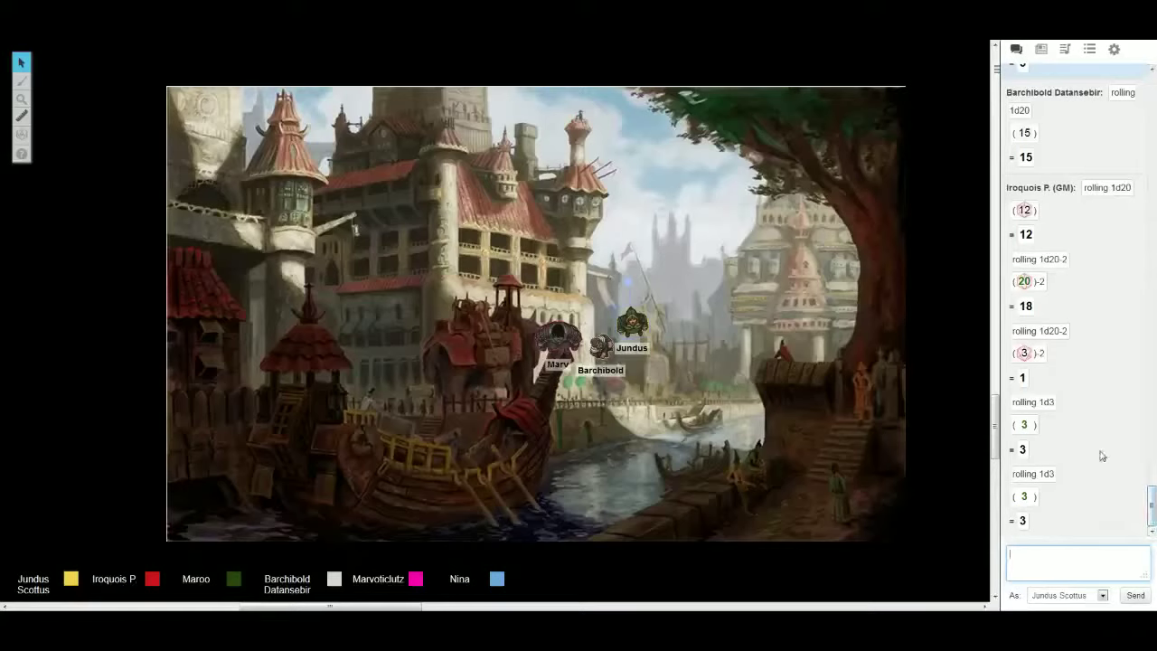
text(/roll 1)
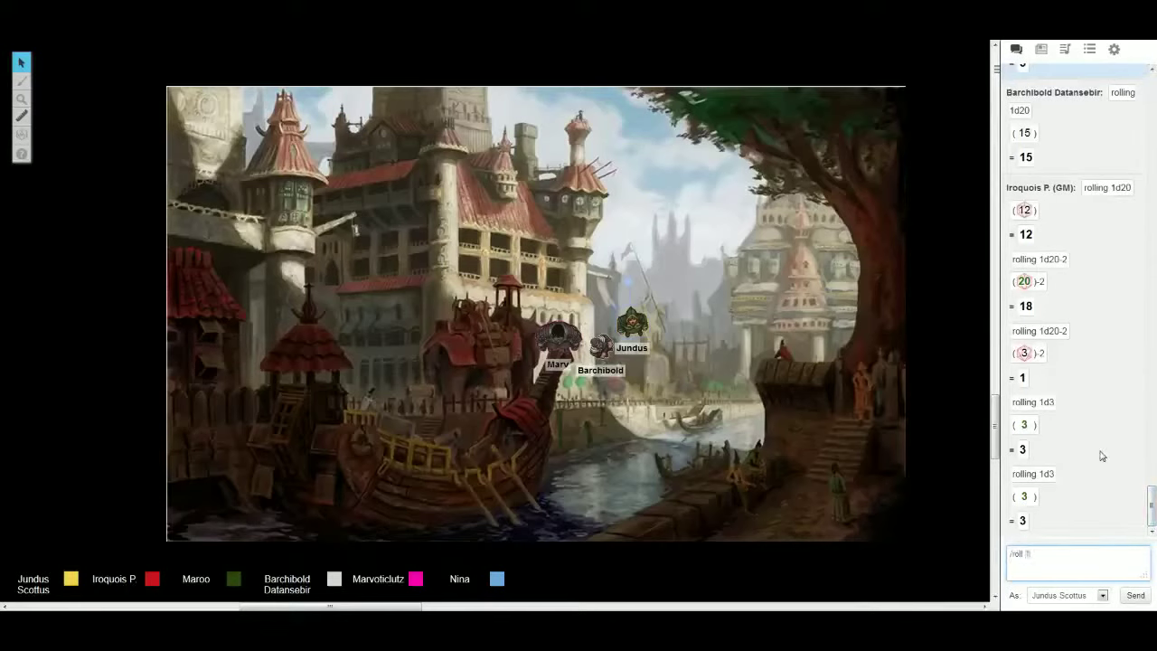
text(d20)
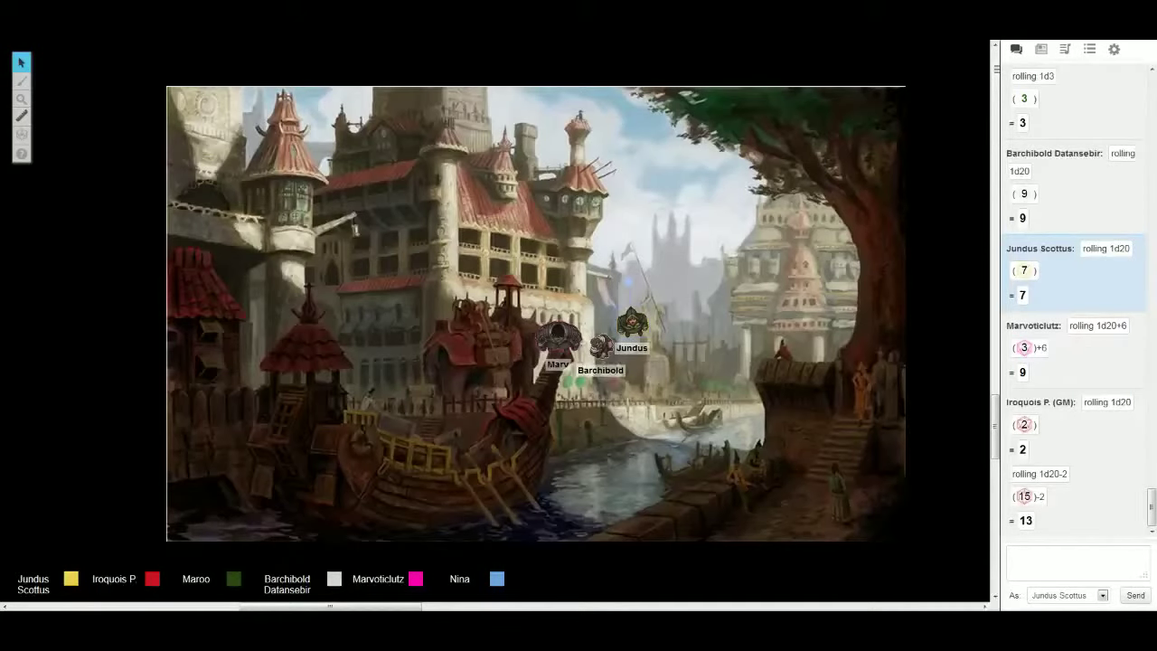
Nudge Jundus a little closer to Barchibold.
drag(631, 322, 614, 320)
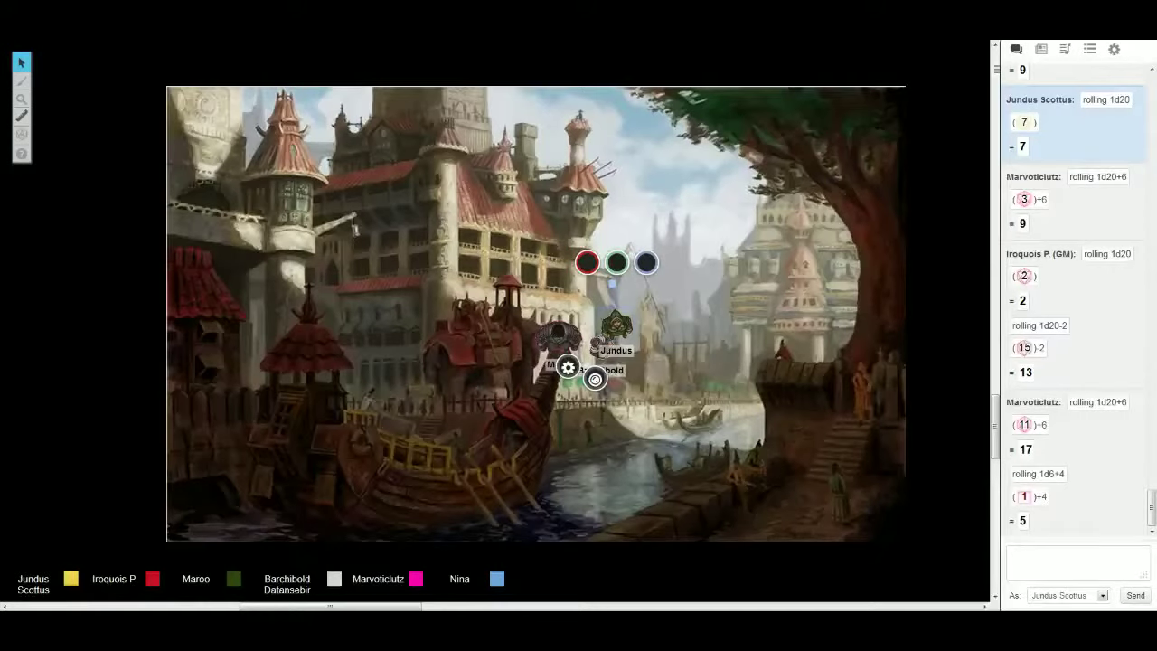
Move the Jundus token down onto the harbour dock below Marv and Barchibold, then deselect it.
mouse_move(615, 324)
mouse_down()
mouse_move(662, 381)
mouse_move(680, 452)
mouse_up()
click(647, 359)
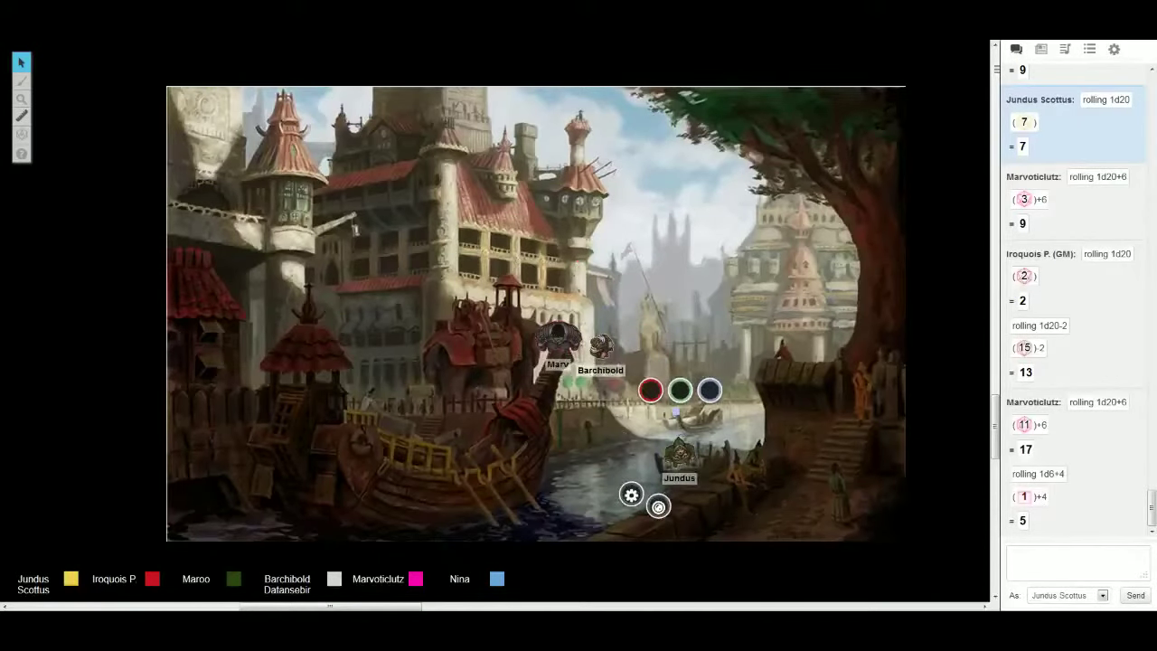
click(675, 411)
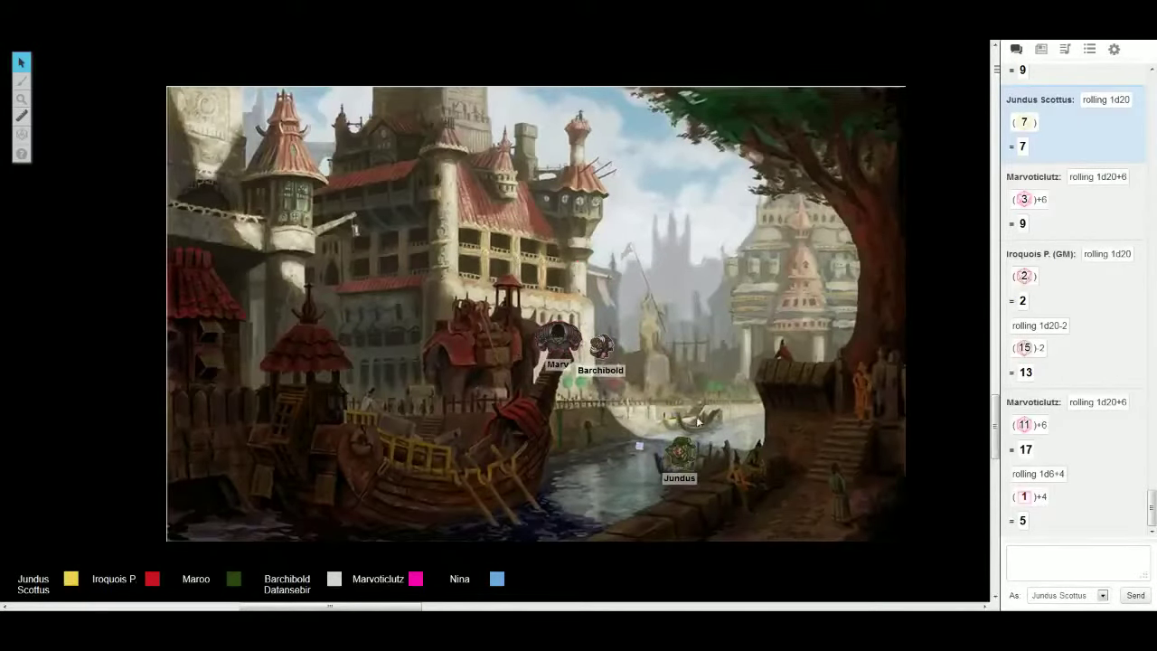